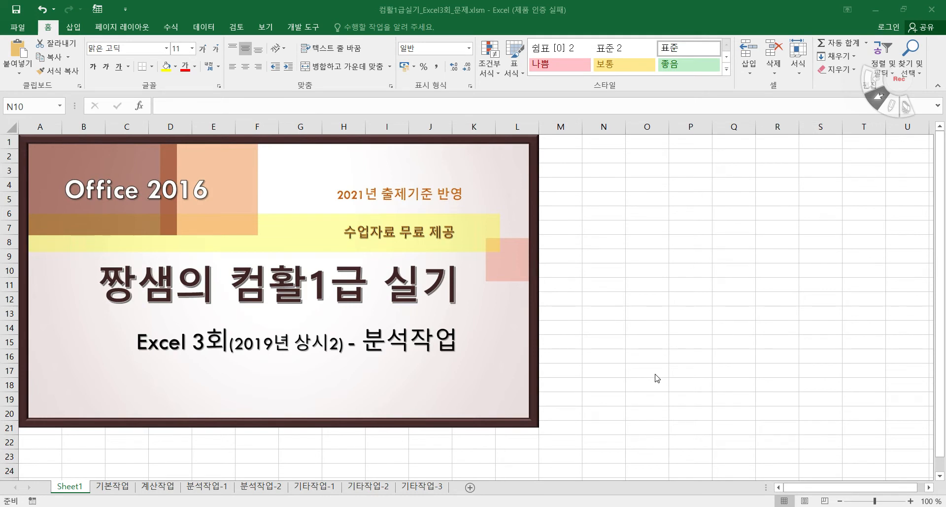
- On the 분석작업-1 sheet, start a Microsoft Query import using MS Access Database* as the data source
left_click(207, 487)
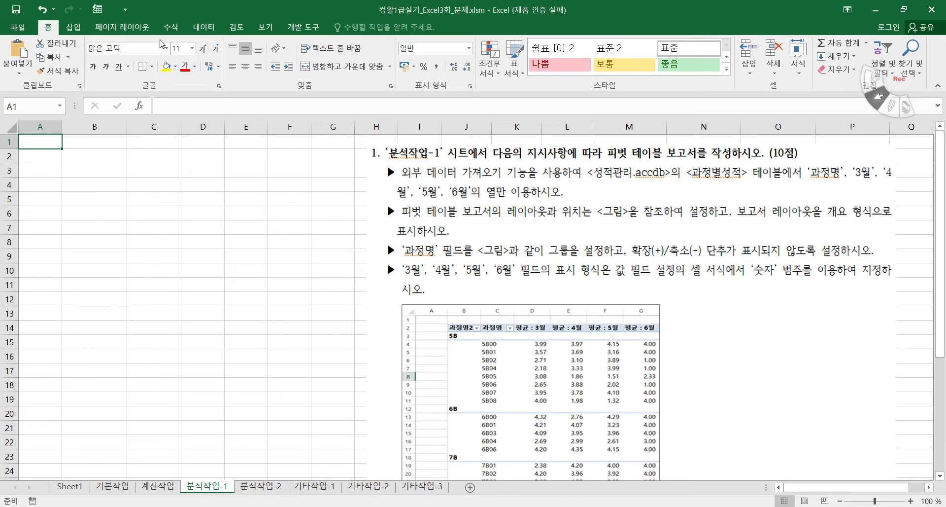
left_click(203, 28)
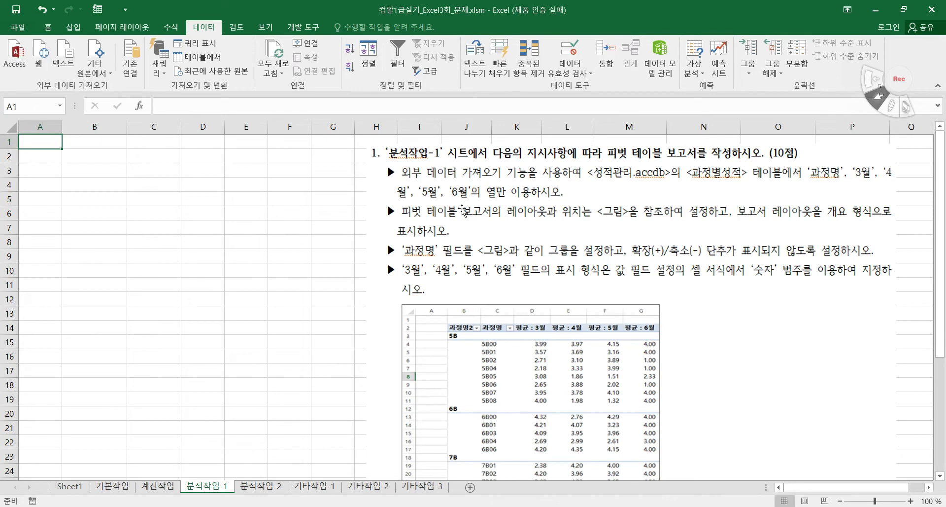
left_click(97, 74)
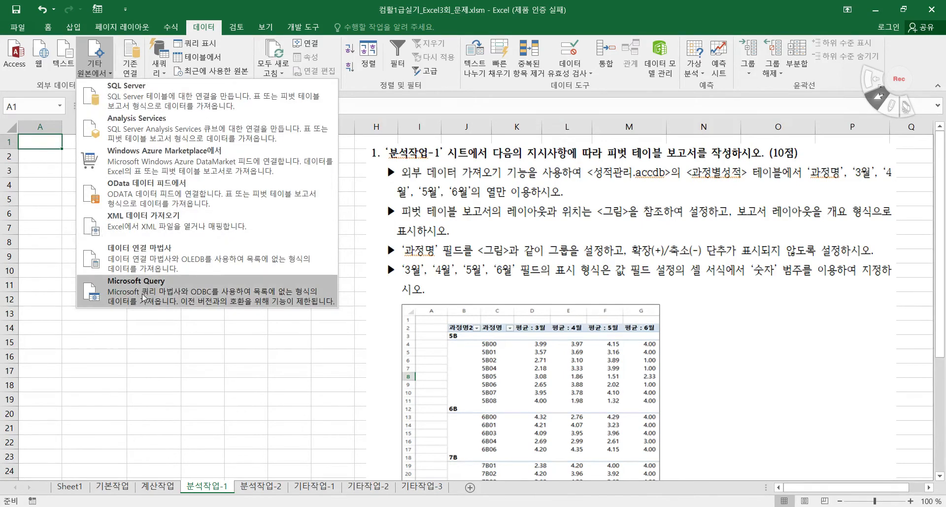
left_click(172, 291)
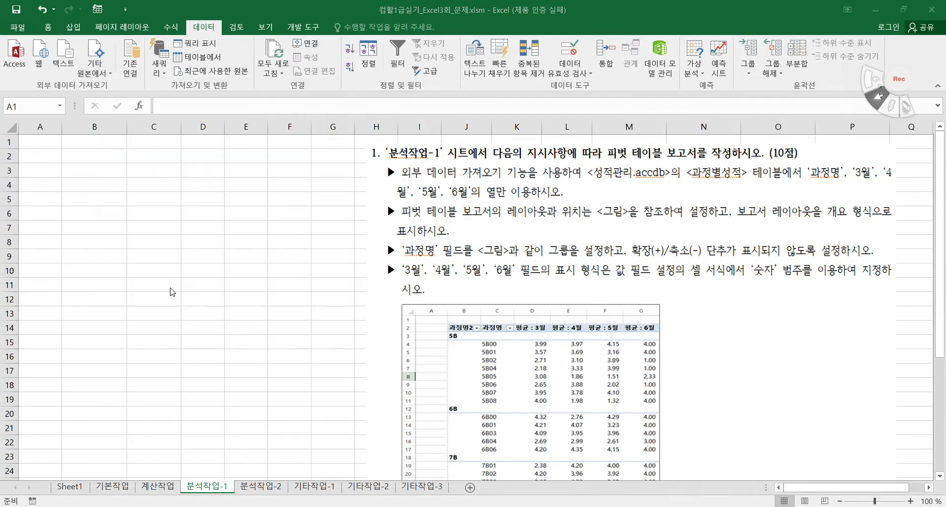
left_click(356, 241)
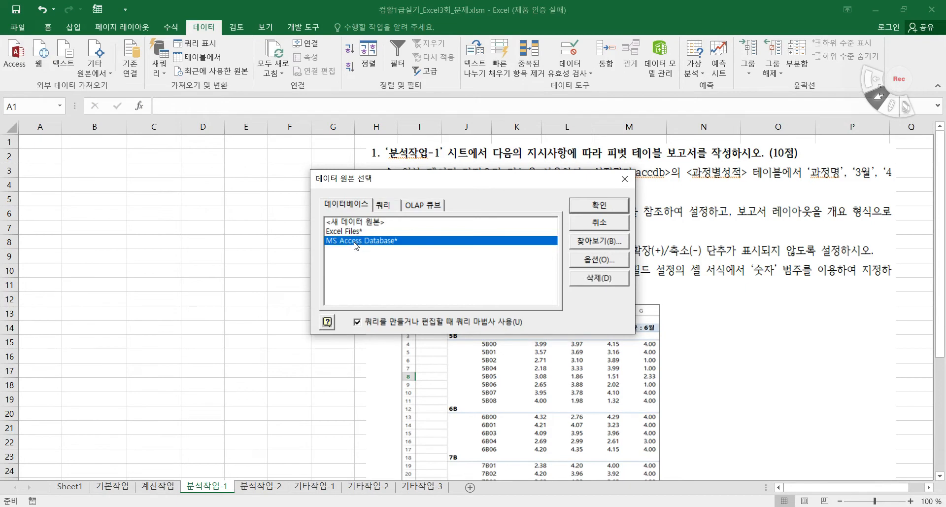
left_click(600, 205)
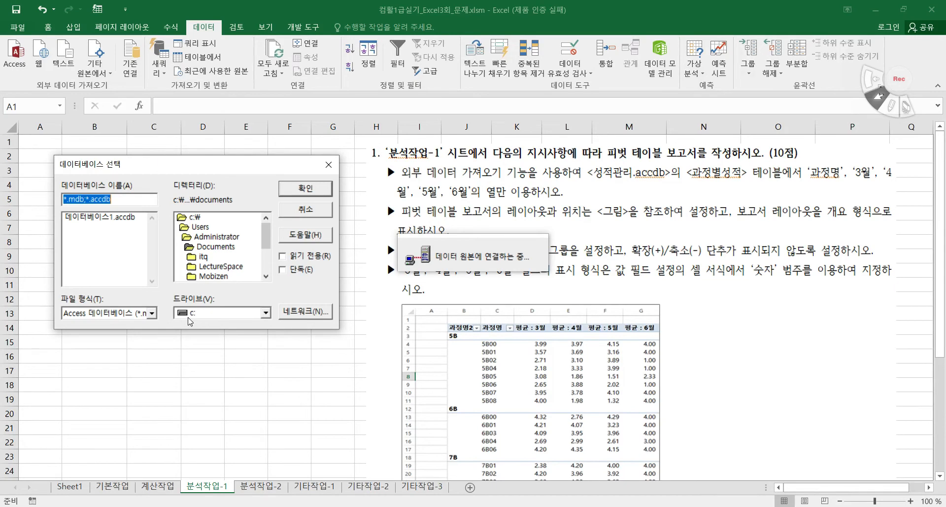
- Browse the database selection from the c:\ root to the Desktop folder under Users\Administrator
double_click(189, 222)
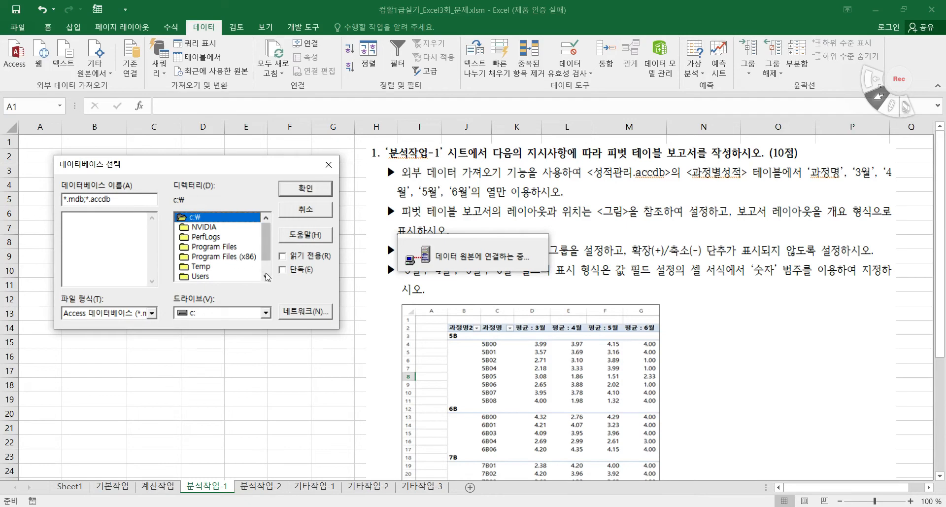
left_click_drag(266, 250, 267, 260)
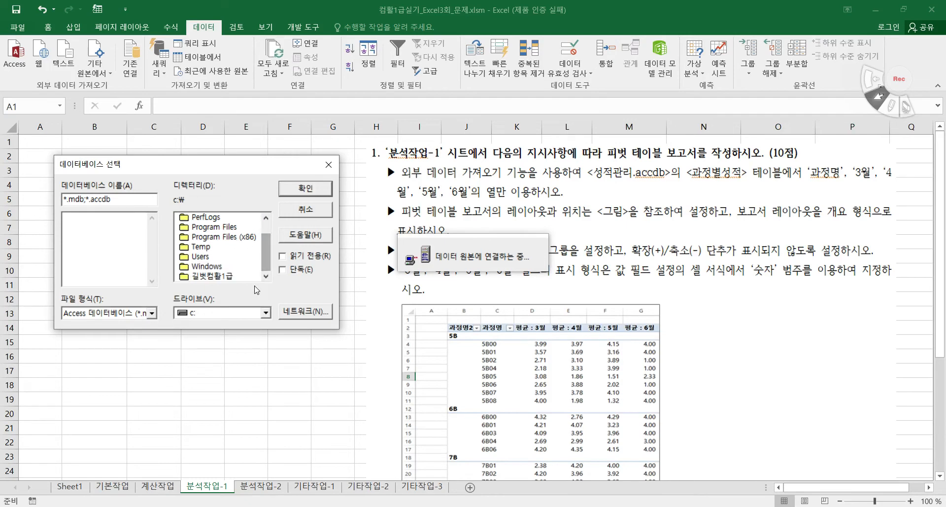
double_click(207, 257)
double_click(216, 238)
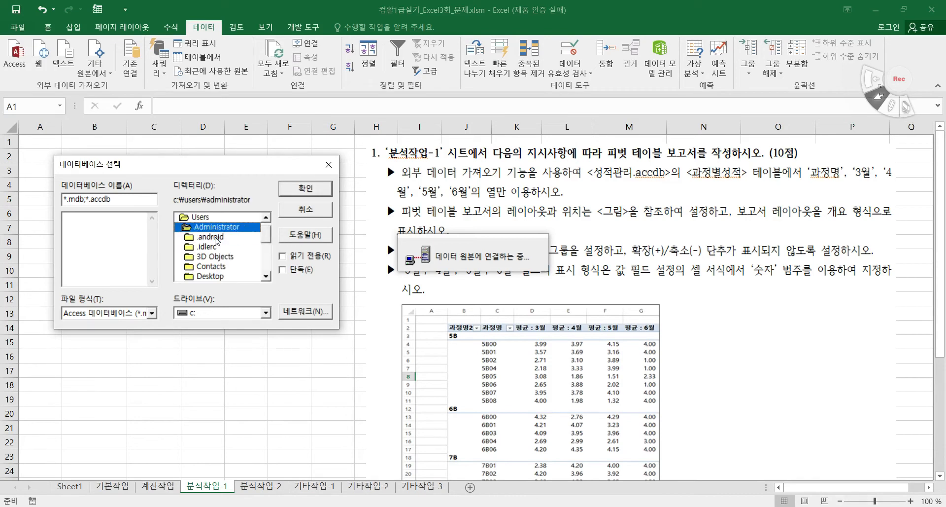
double_click(216, 276)
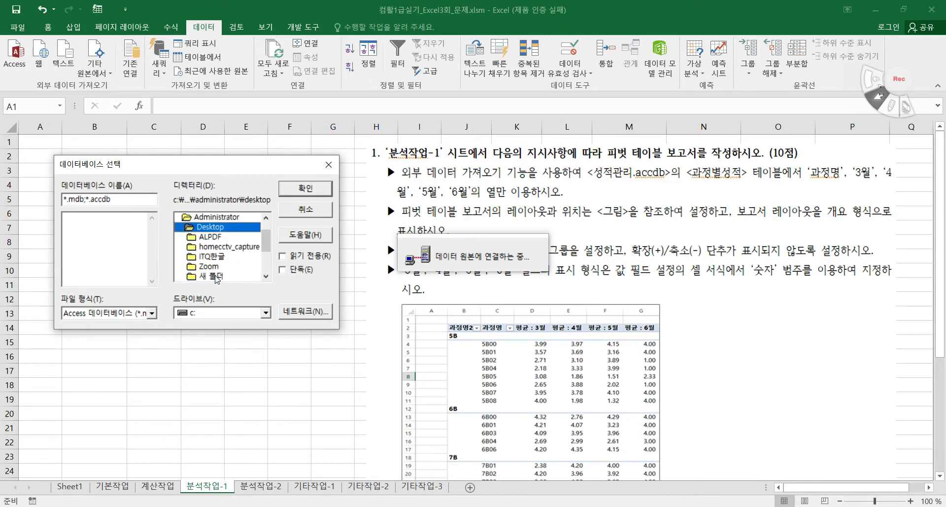
- Open the database 성적관리.accdb from the Desktop subfolder 컴활1급\수업-2021\컴활1급-실기
left_click(266, 277)
left_click(267, 276)
left_click(266, 277)
left_click(267, 277)
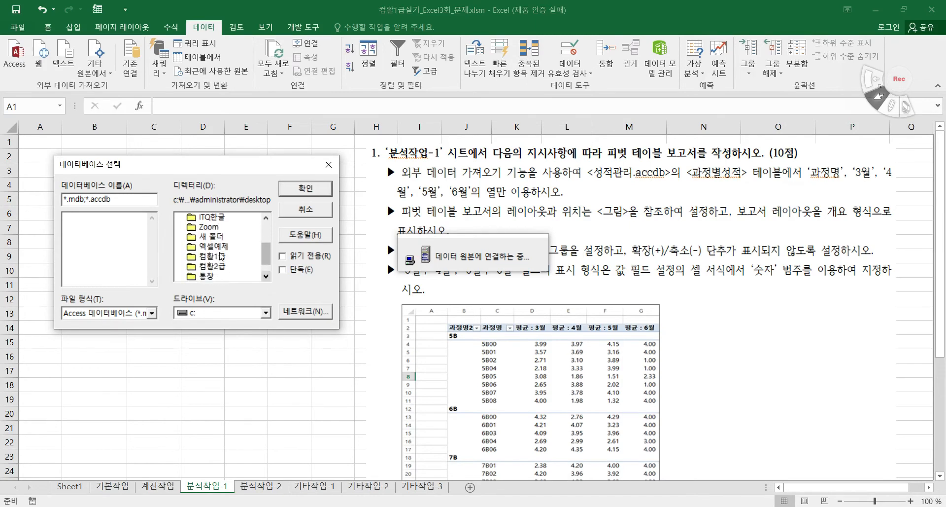
double_click(221, 255)
left_click(266, 277)
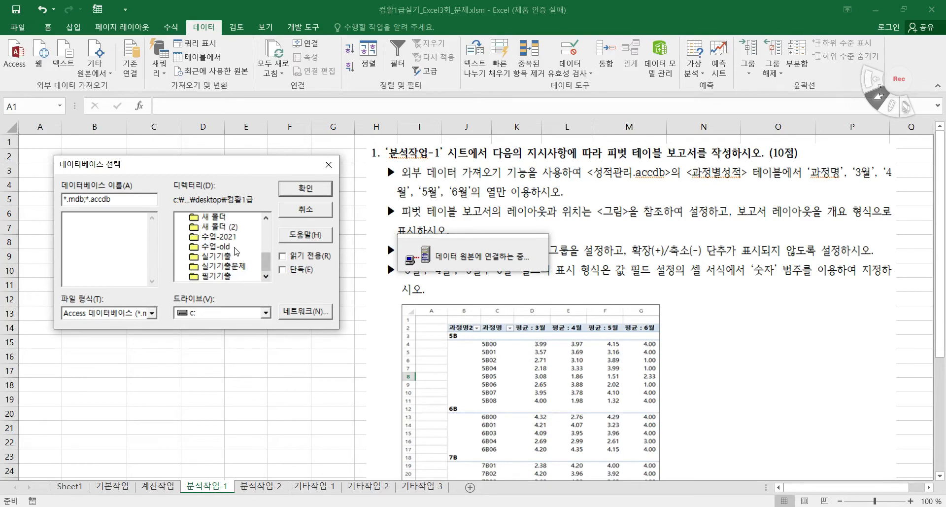
double_click(228, 239)
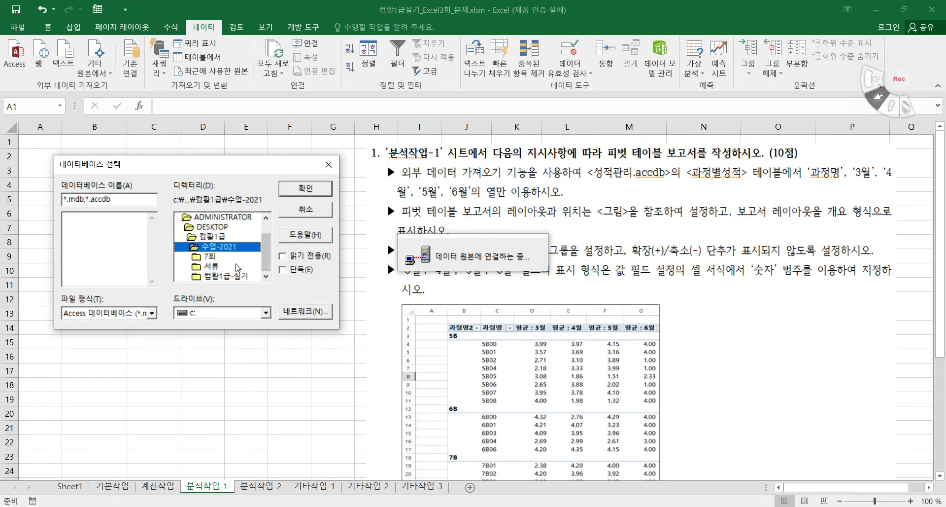
double_click(238, 276)
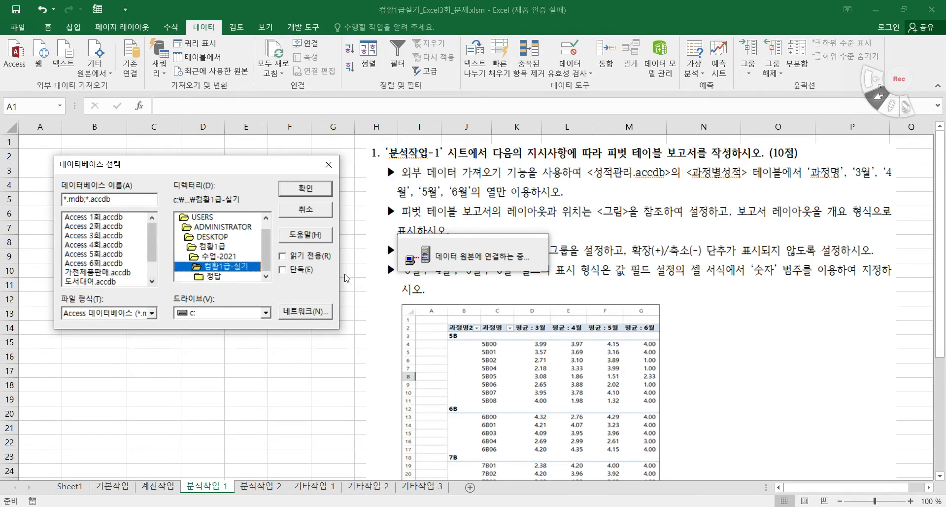
left_click_drag(153, 247, 154, 263)
double_click(105, 282)
- Include the columns 과정명, 3월, 4월, 5월 and 6월 of the 과정별성적 table in the query
left_click_drag(513, 257, 177, 167)
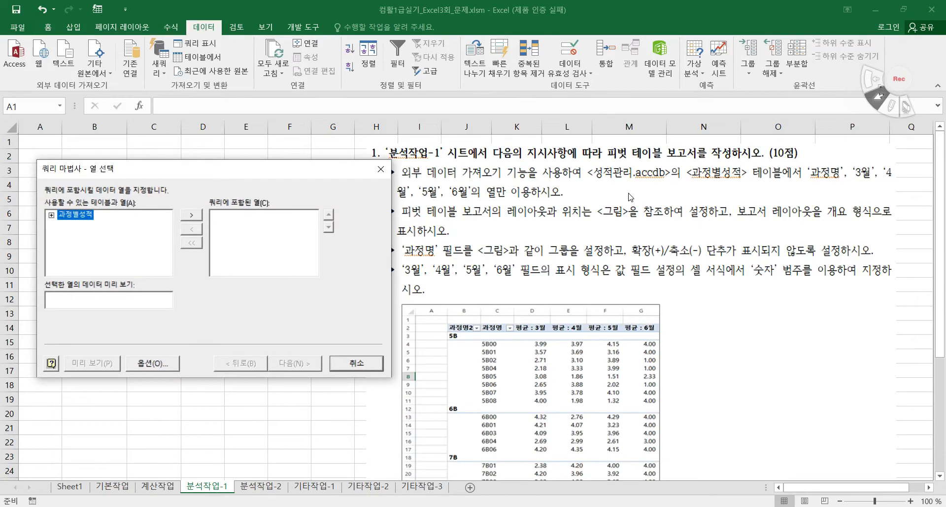
left_click(51, 216)
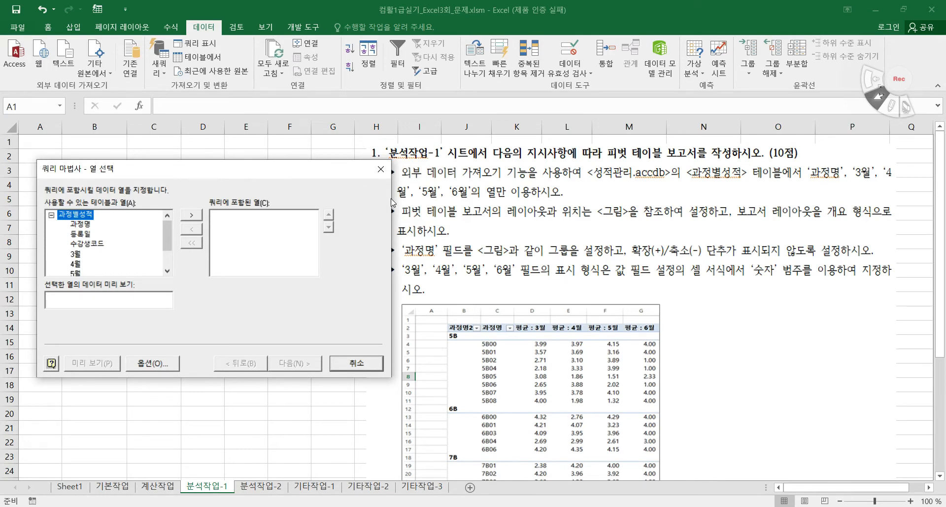
left_click_drag(289, 176, 271, 169)
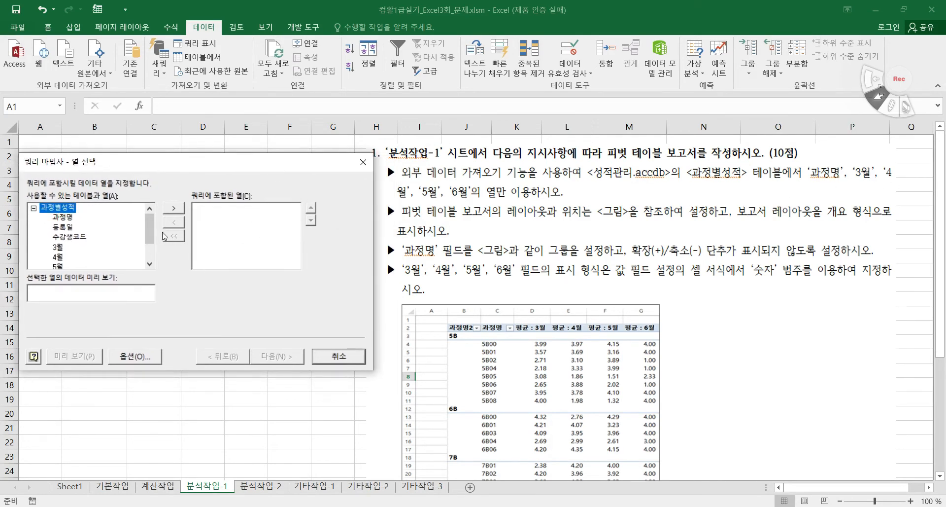
left_click(63, 216)
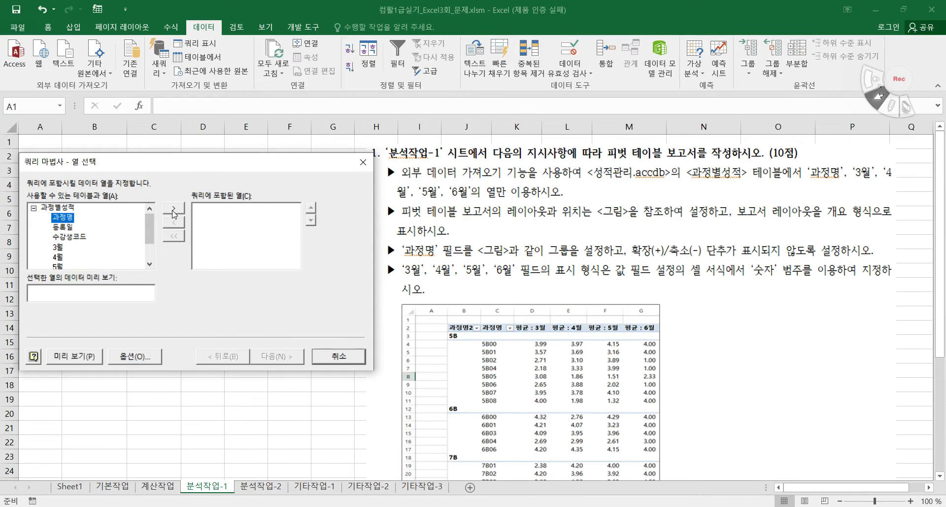
double_click(69, 220)
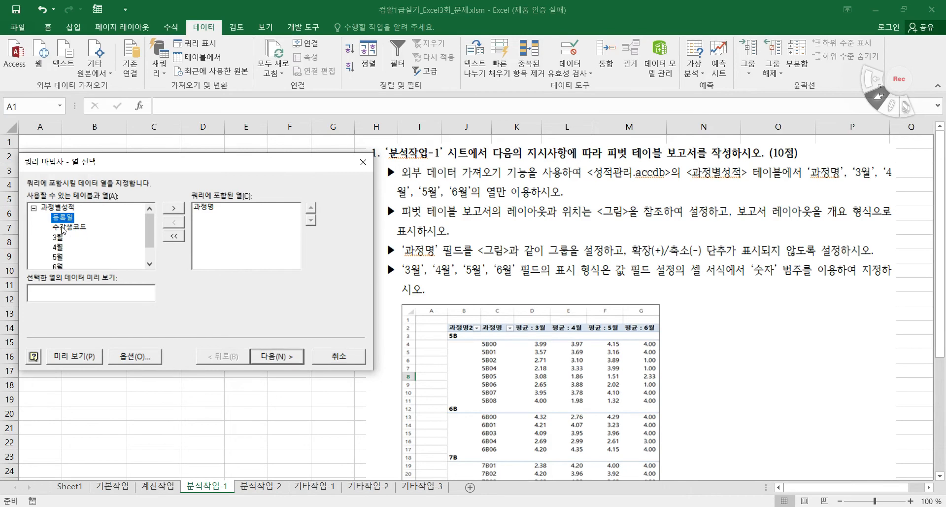
double_click(61, 238)
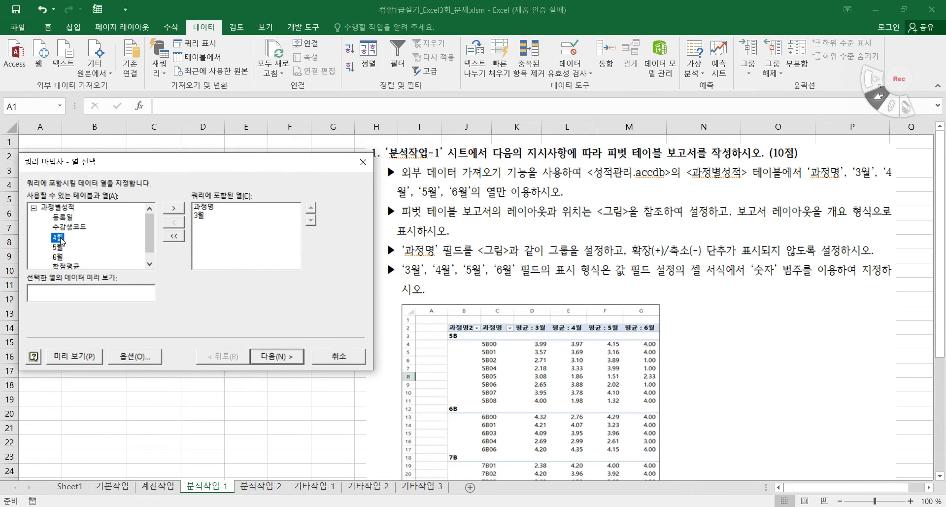
double_click(61, 239)
double_click(61, 239)
double_click(61, 239)
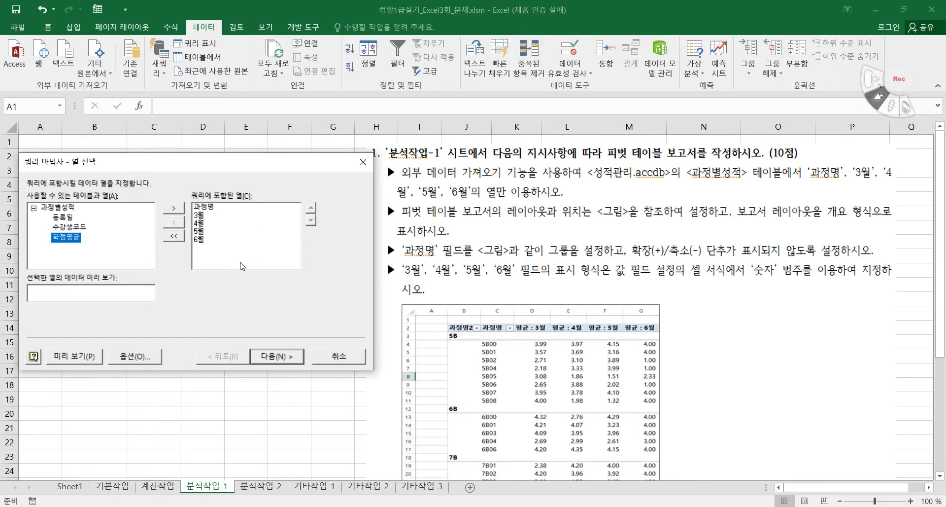
left_click(202, 216)
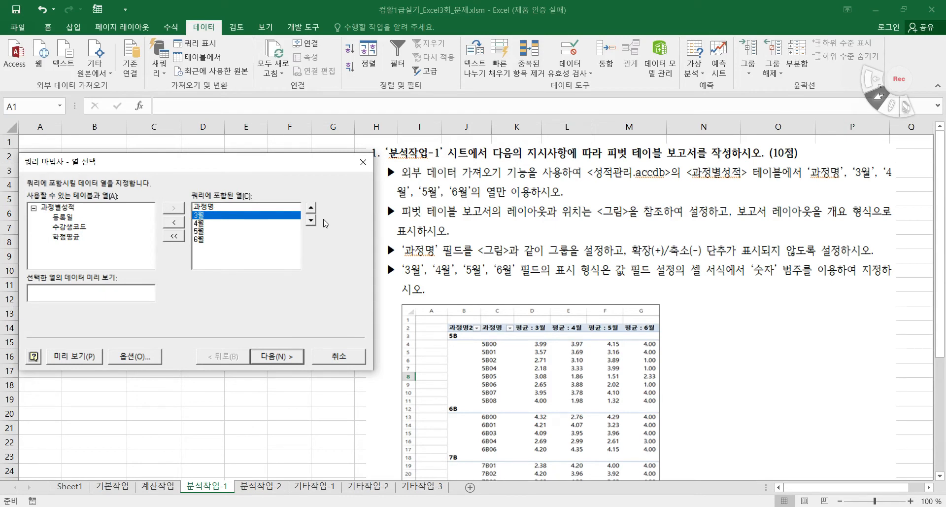
- Finish the query wizard without any filter or sort order, returning the data to Excel
left_click(278, 360)
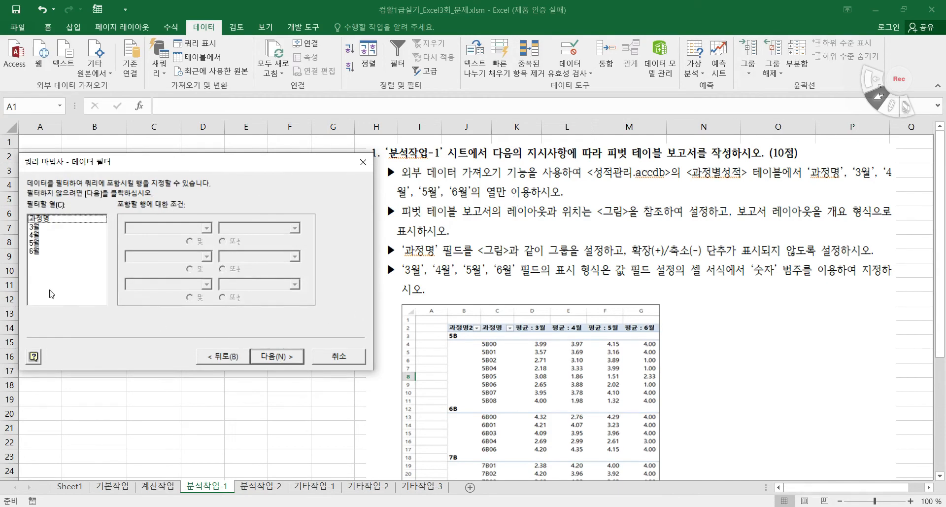
left_click(285, 356)
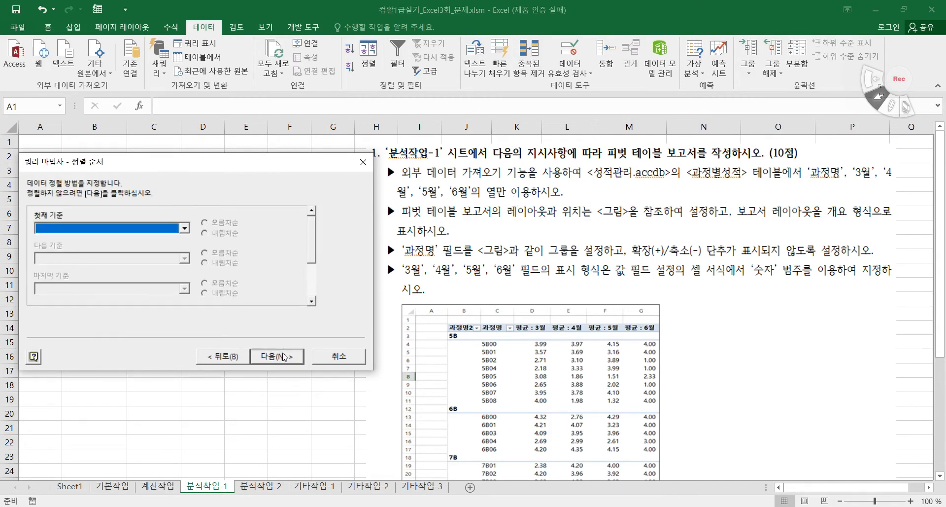
left_click(285, 358)
left_click(285, 359)
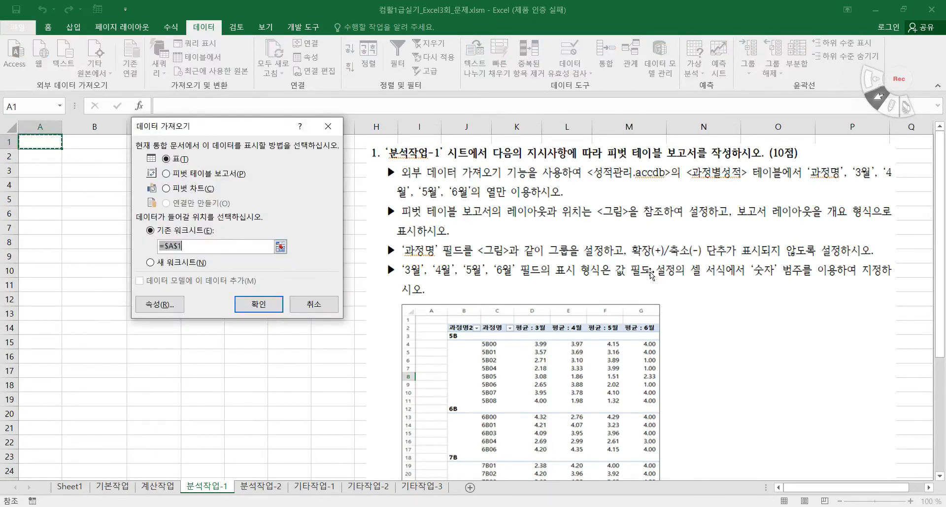
- Import the data as a PivotTable report placed at cell B2 of the existing 분석작업-1 worksheet
left_click(209, 174)
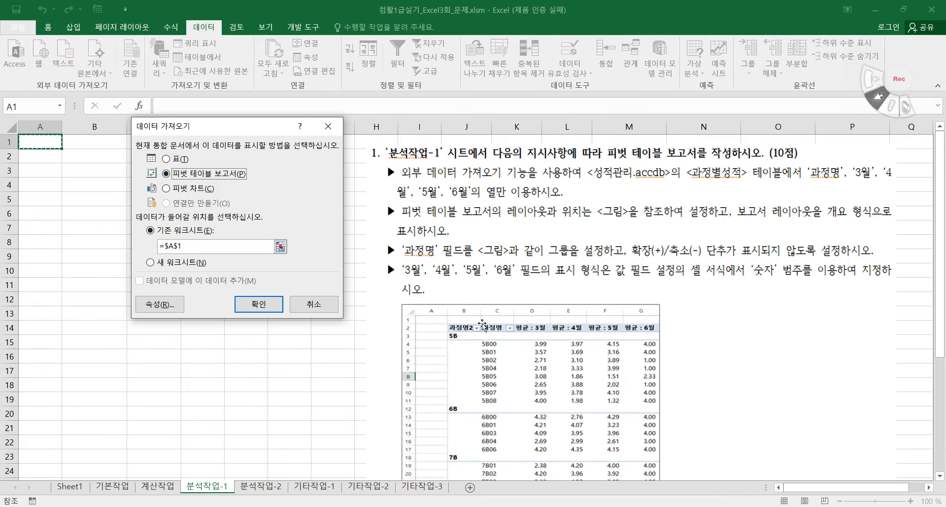
left_click_drag(197, 247, 158, 247)
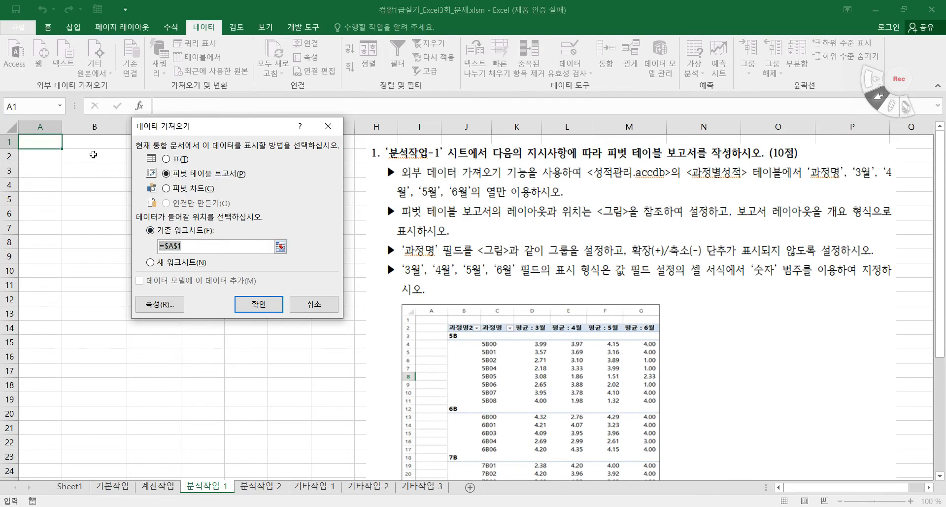
left_click(93, 154)
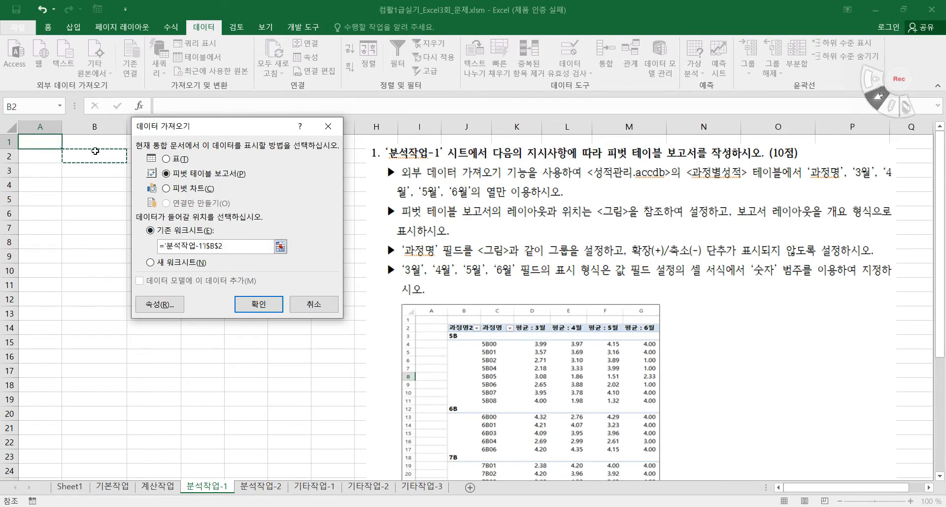
left_click(266, 305)
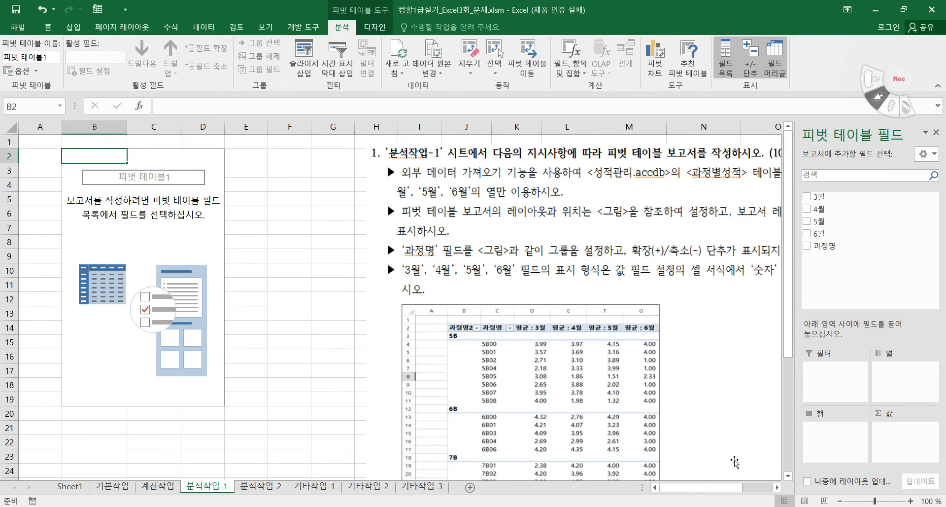
- Set the PivotTable's report layout to outline form (개요 형식으로 표시)
left_click_drag(716, 488, 735, 490)
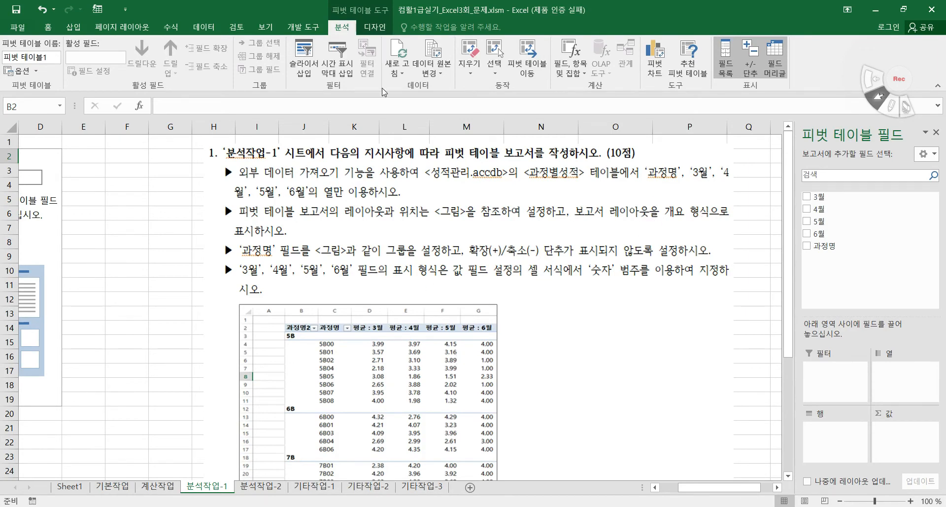
left_click(375, 27)
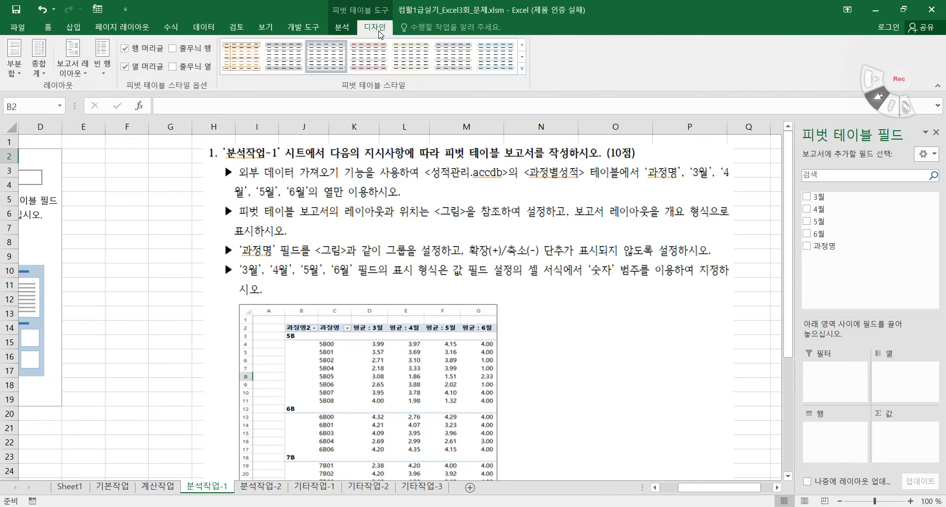
left_click(76, 65)
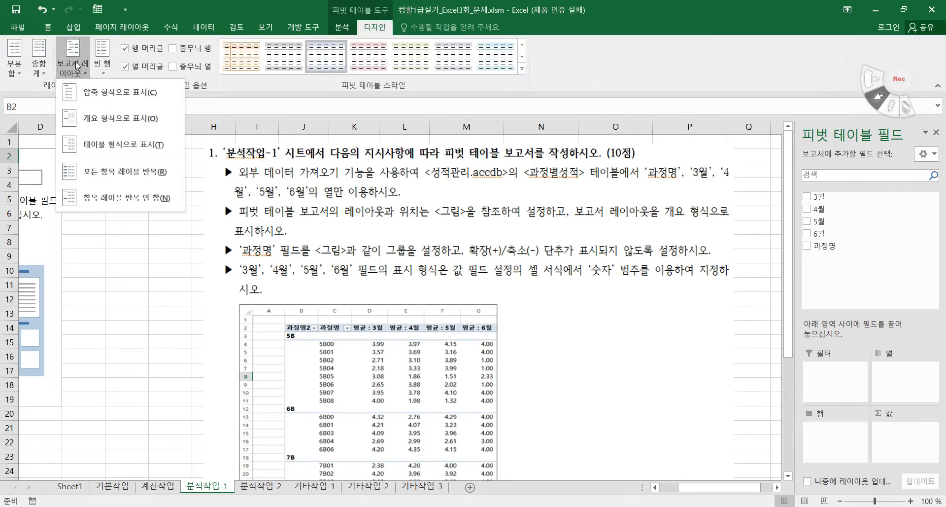
left_click(106, 120)
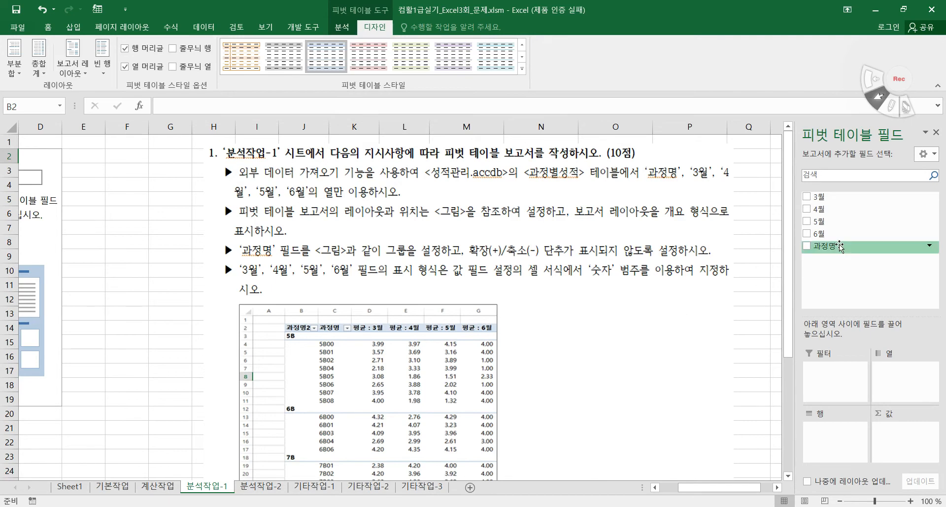
- Add 과정명 as the row field and 3월 as a value field summarized by average (평균)
left_click_drag(840, 246, 835, 435)
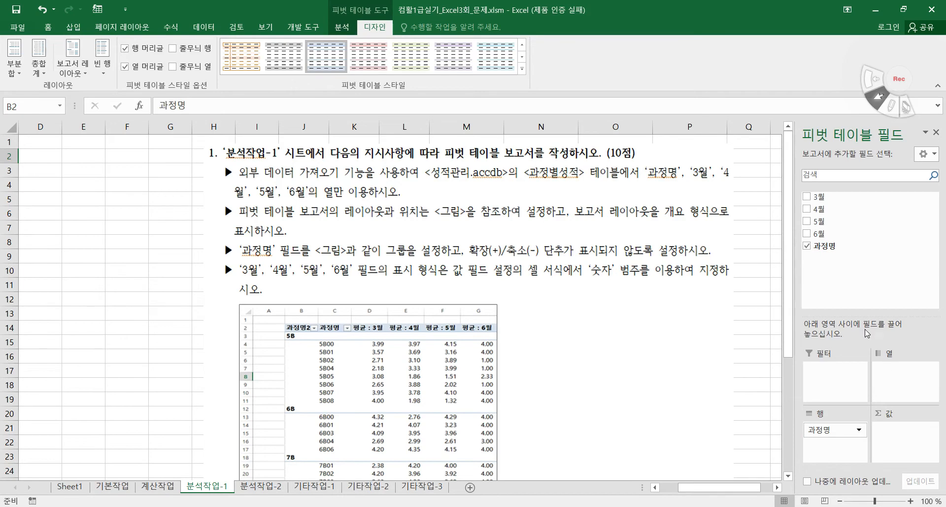
left_click_drag(820, 196, 894, 431)
left_click(904, 430)
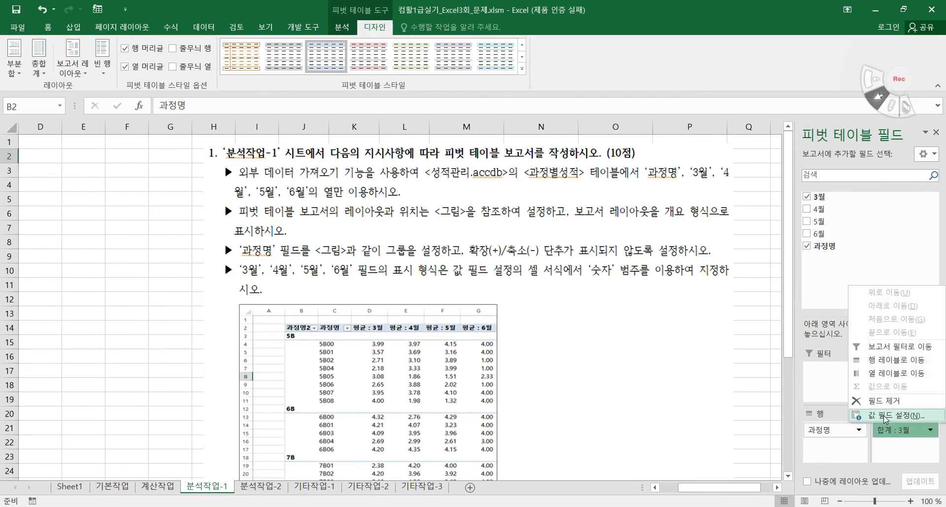
left_click(885, 417)
left_click(140, 251)
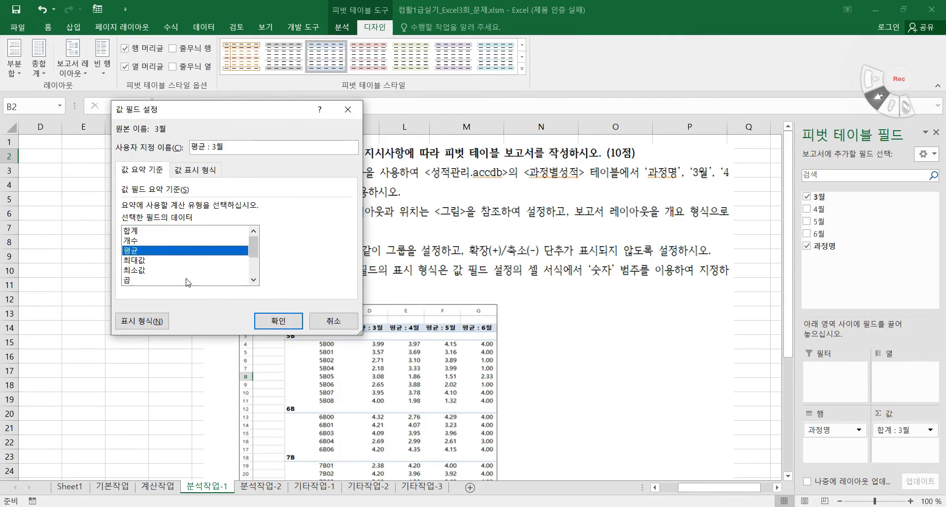
left_click(278, 320)
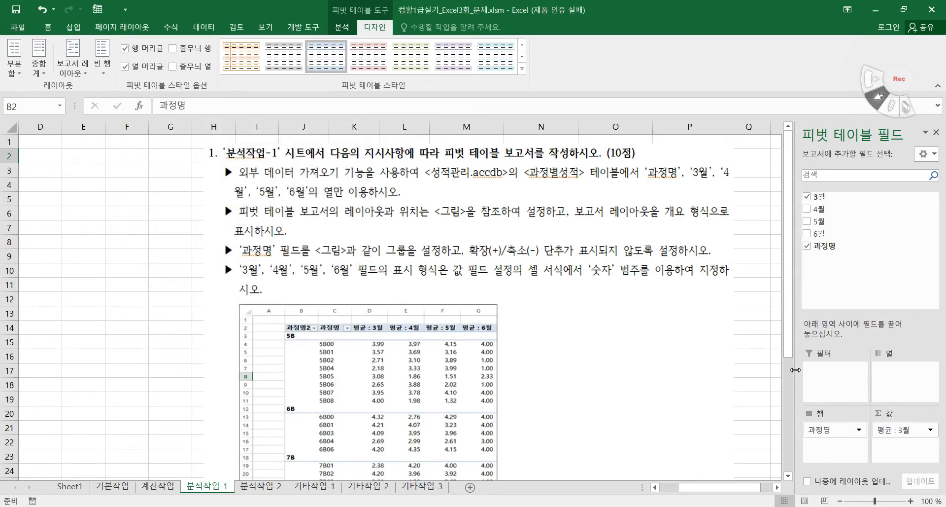
- Widen the PivotTable field pane and add 4월 as a value field summarized by average (평균)
left_click_drag(794, 381, 687, 381)
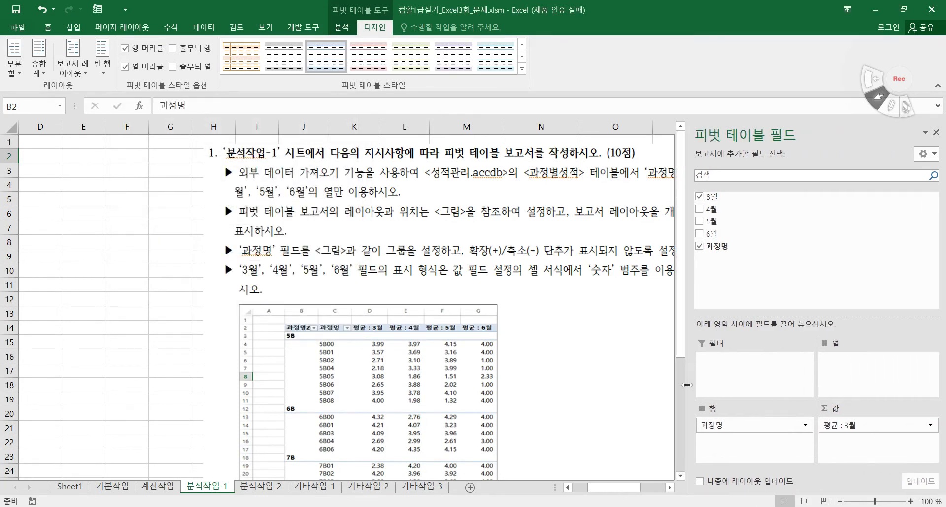
left_click_drag(712, 209, 844, 441)
left_click(838, 441)
left_click(824, 425)
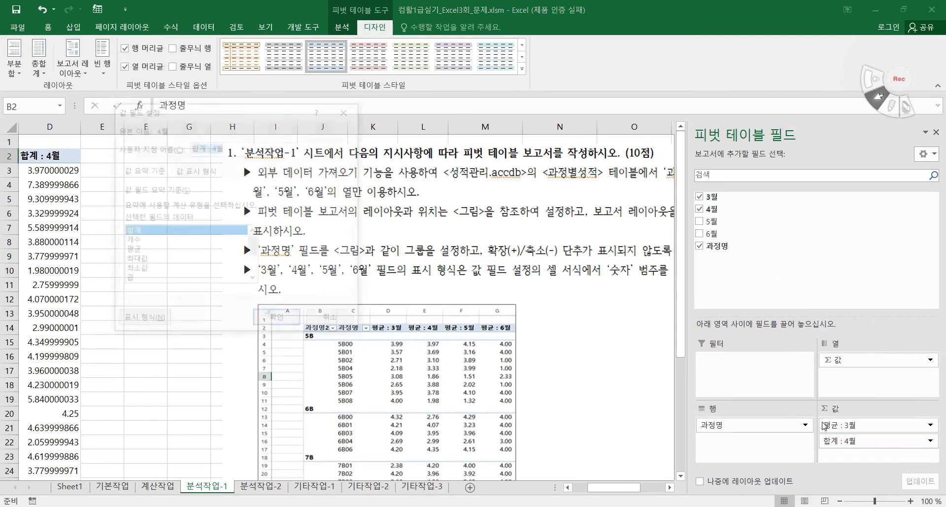
left_click(171, 251)
left_click(274, 320)
- Add 5월 as a value field below 4월, summarized by average (평균)
left_click_drag(712, 221, 860, 456)
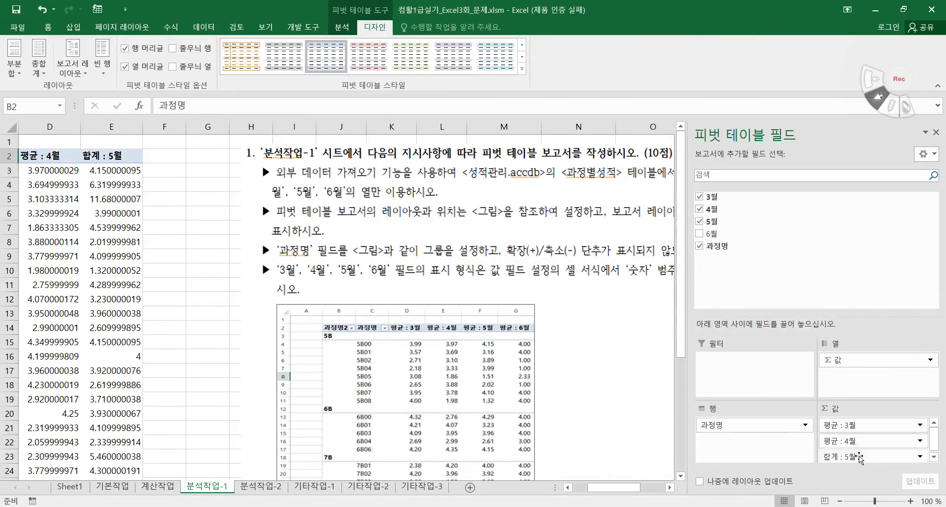
left_click(860, 456)
left_click(857, 440)
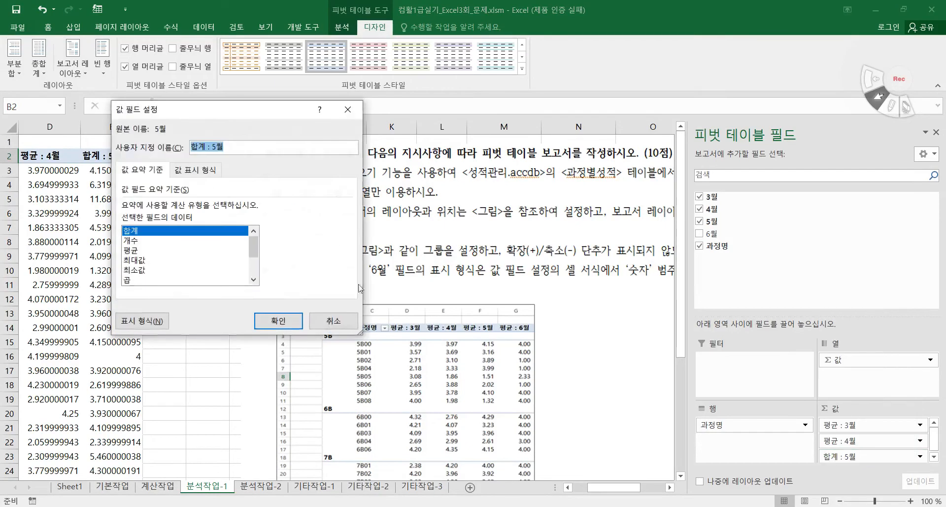
left_click(148, 250)
left_click(279, 321)
- Add 6월 as a value field below 5월, summarized by average (평균)
left_click_drag(729, 239, 860, 458)
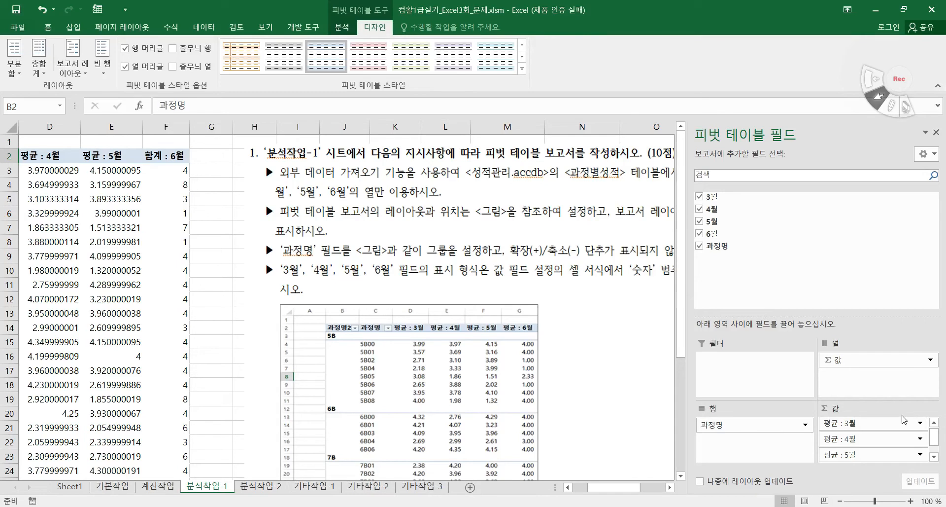
scroll(852, 455, "down", 1)
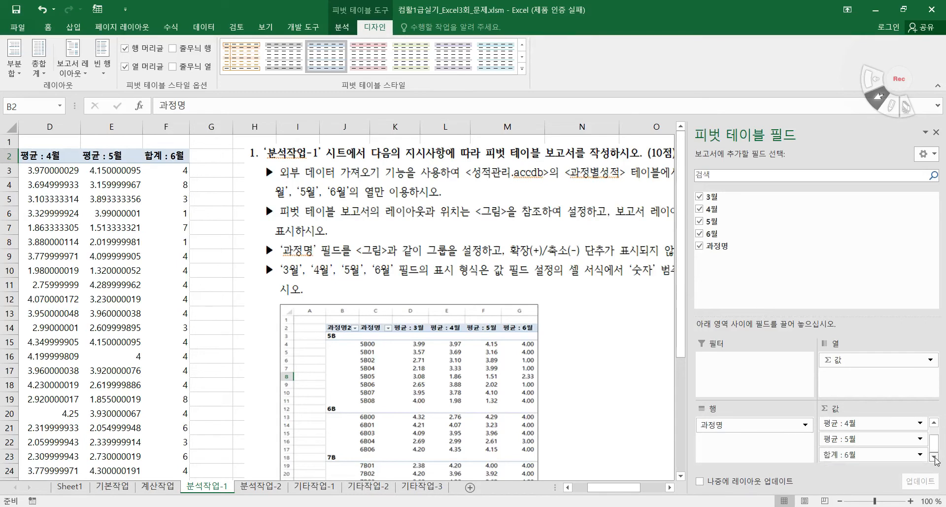
left_click(852, 455)
left_click(854, 447)
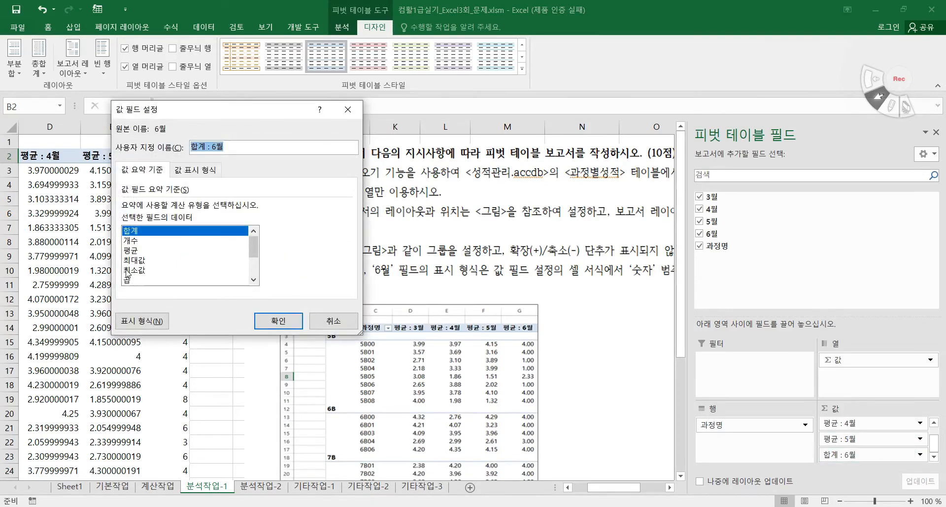
left_click(131, 251)
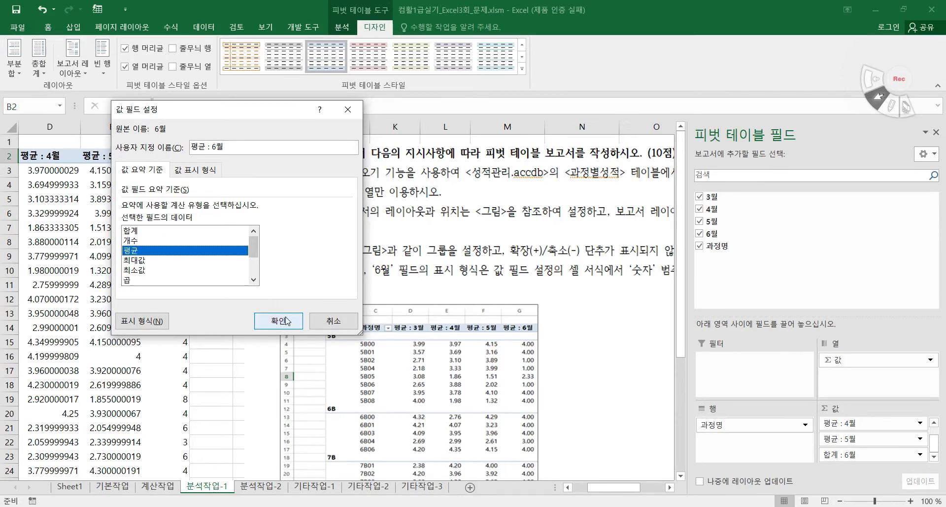
left_click(279, 321)
- Compare the PivotTable with the reference picture, examining how the 과정명 items are grouped
left_click_drag(630, 494, 615, 494)
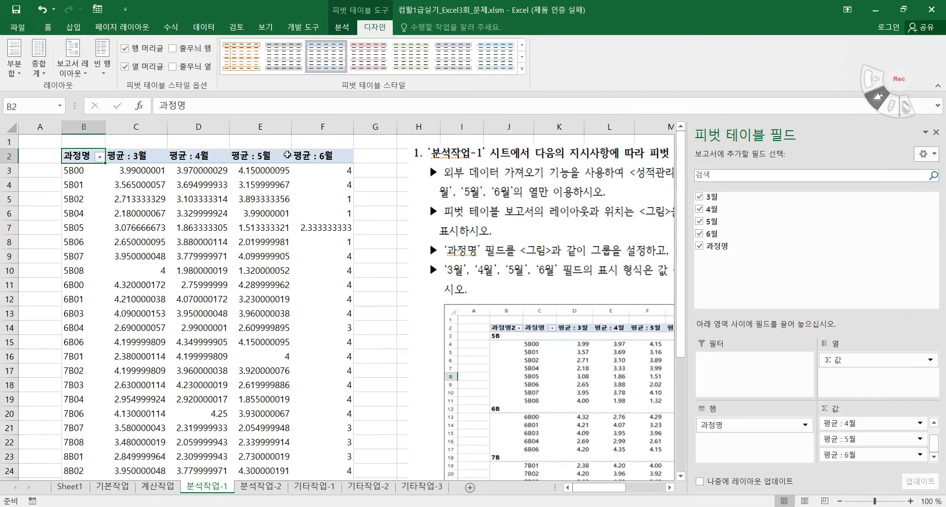
left_click_drag(607, 488, 632, 490)
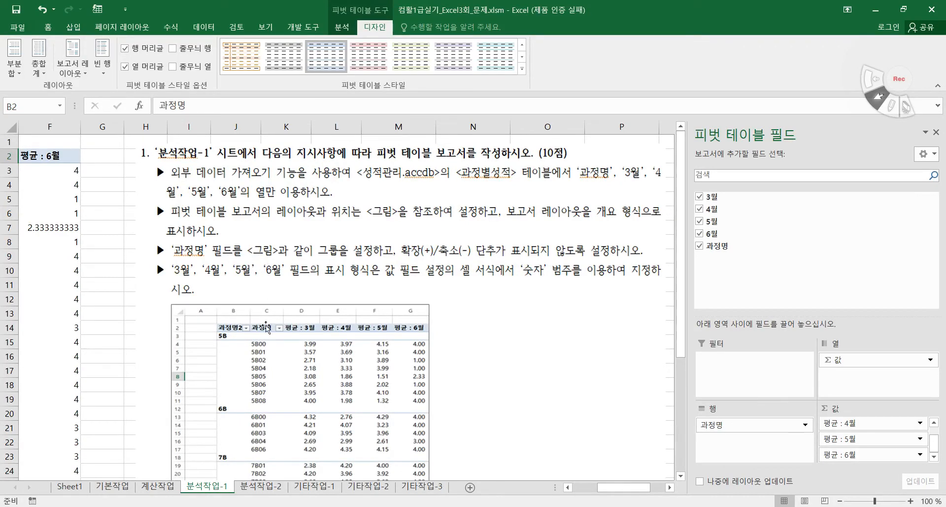
left_click_drag(620, 489, 587, 486)
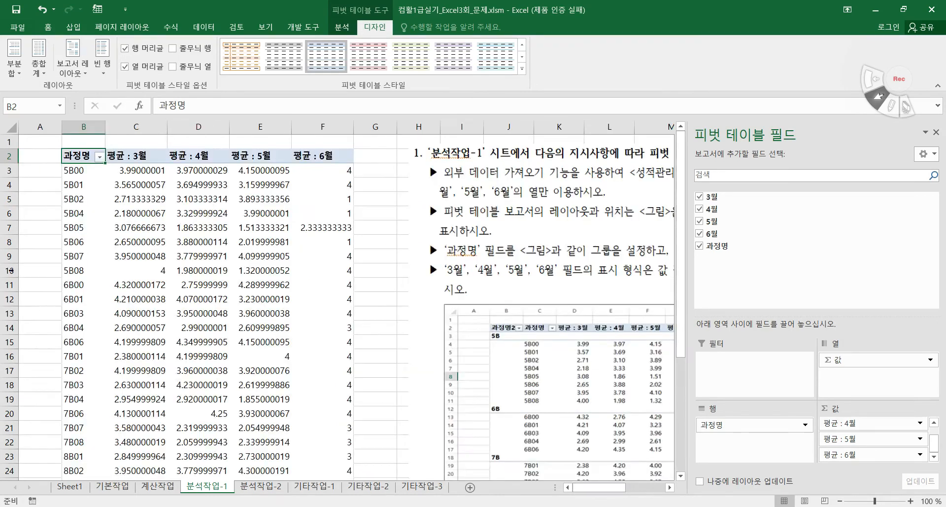
left_click(86, 187)
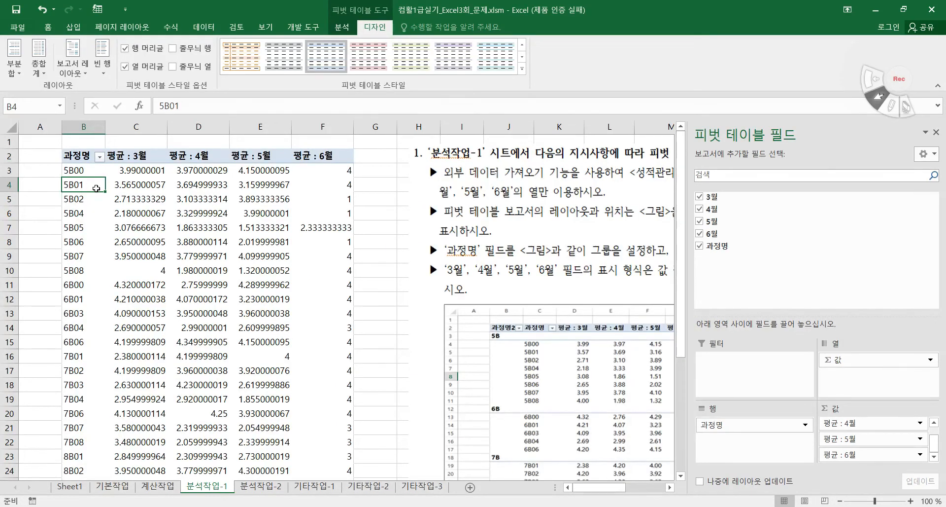
left_click_drag(582, 488, 594, 488)
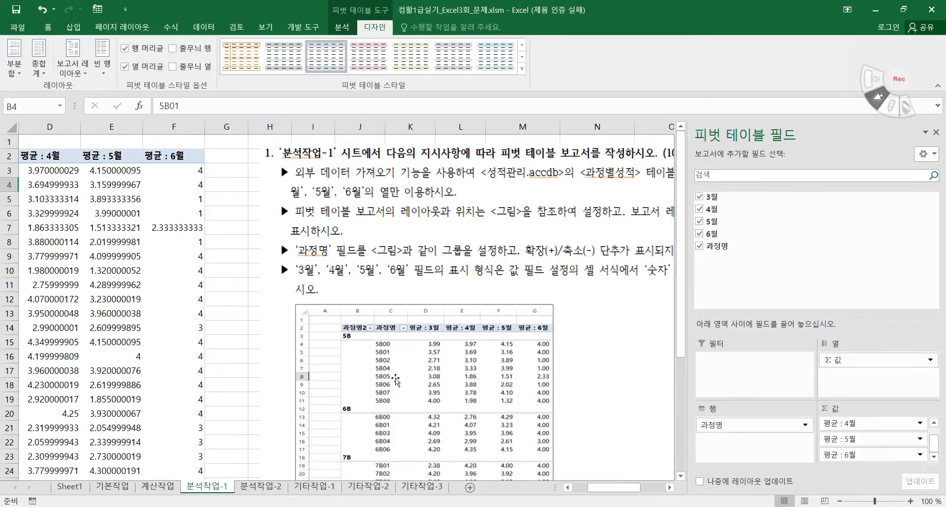
scroll(364, 398, "down", 2)
scroll(364, 397, "down", 2)
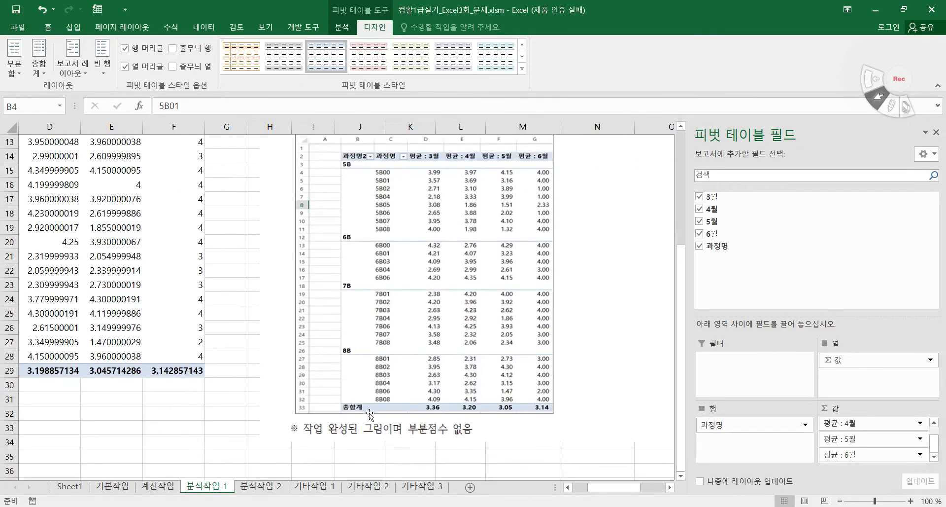
scroll(371, 401, "up", 4)
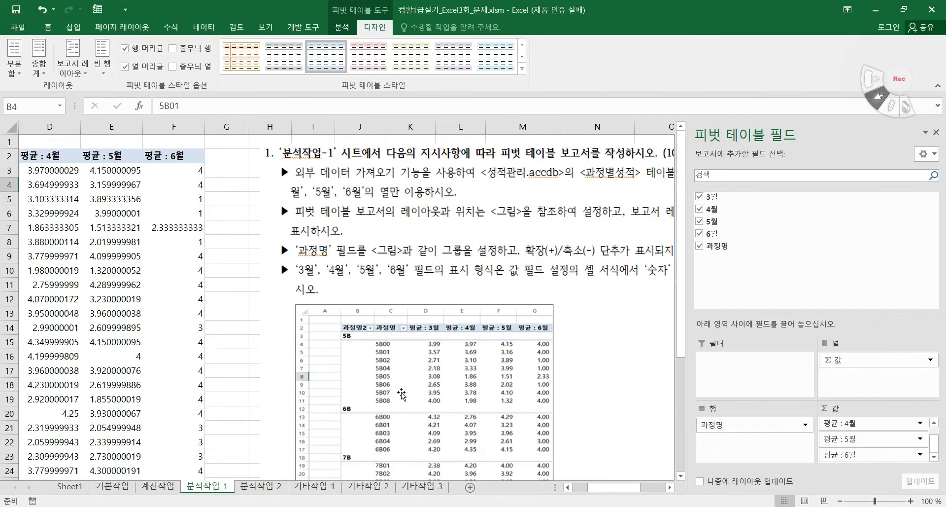
left_click_drag(627, 489, 561, 489)
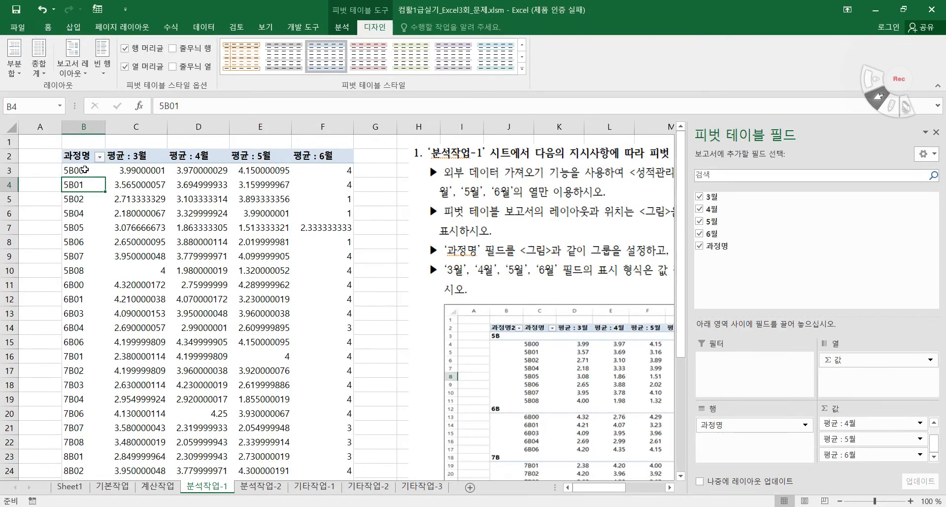
- Group the 과정명 row items 5B00 through 5B08 in the PivotTable
left_click(85, 170)
left_click_drag(66, 171, 66, 212)
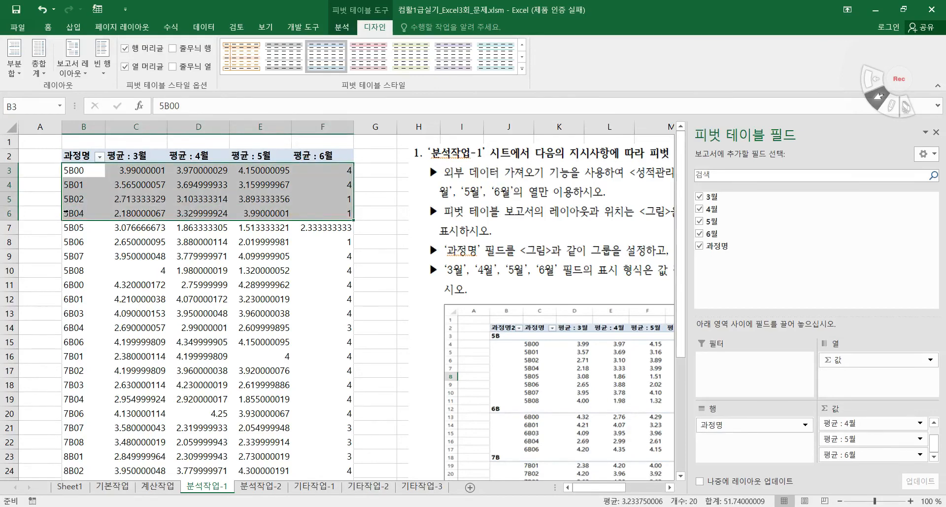
left_click(72, 169)
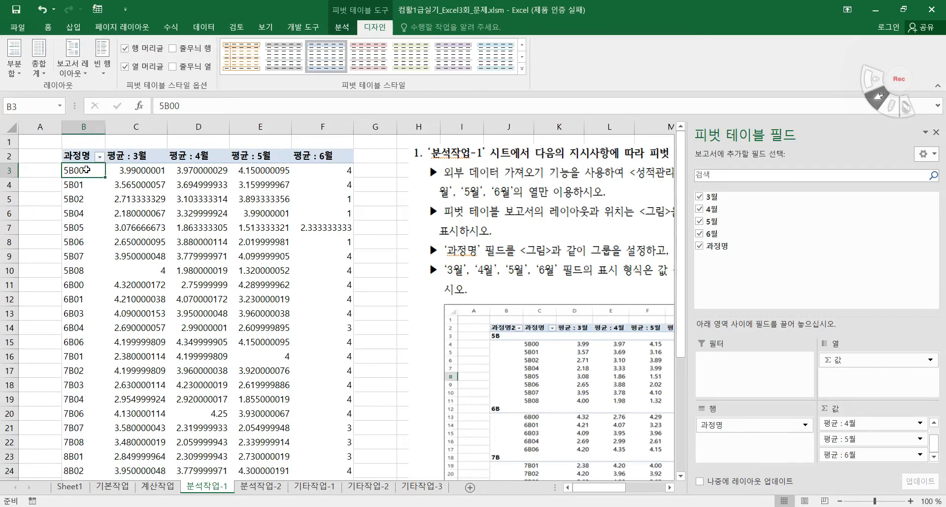
left_click_drag(91, 178, 90, 272)
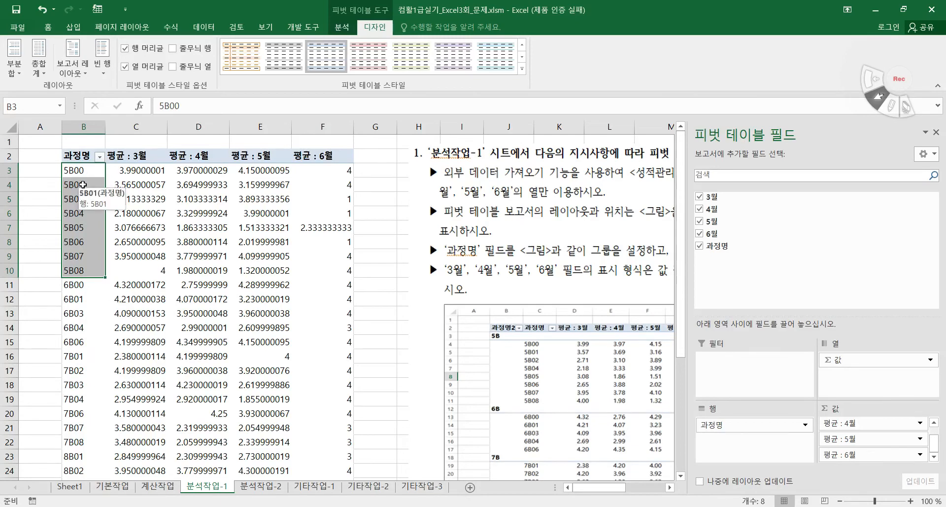
right_click(83, 184)
left_click(132, 306)
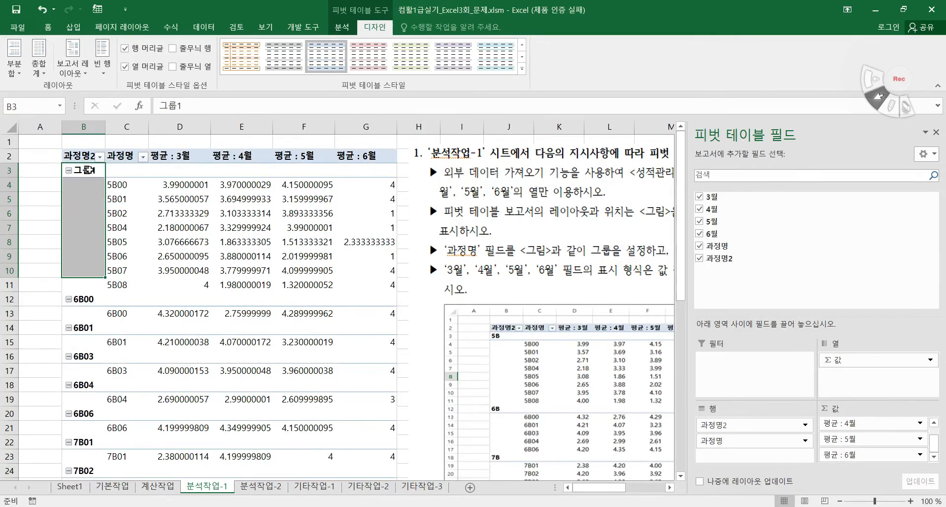
- Rename the group containing the 5B00 to 5B08 items as 5B
left_click(82, 170)
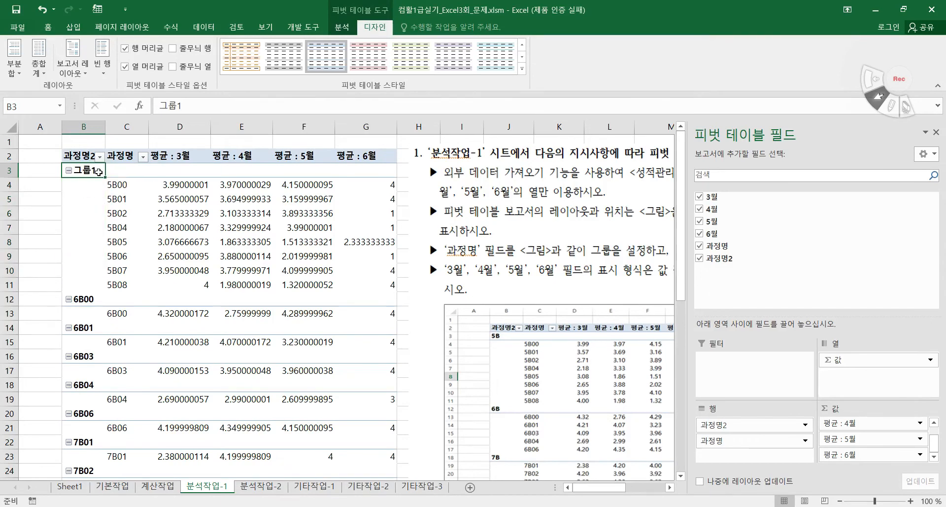
double_click(209, 106)
type("5")
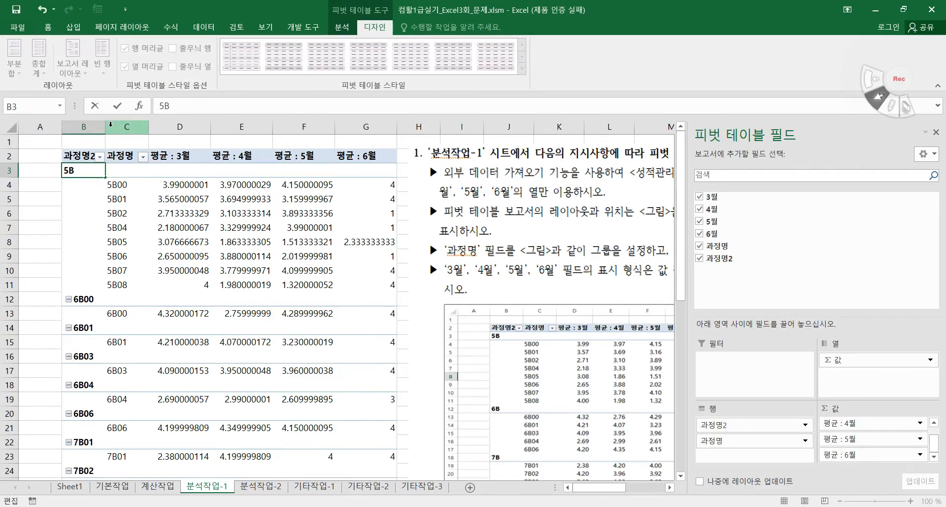
type("B")
key("Return")
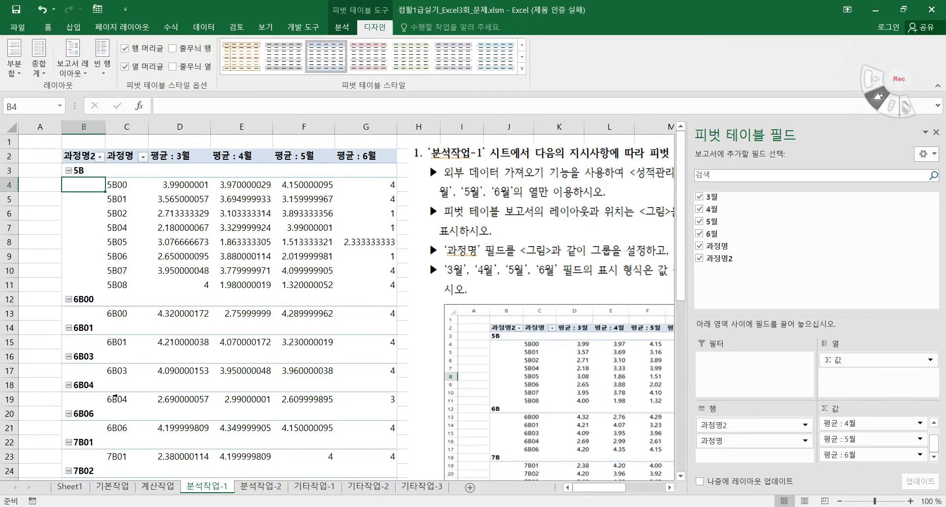
- Group the 과정명2 row items 6B00 through 6B06 in the PivotTable
left_click(118, 309)
left_click(135, 312)
left_click(119, 311)
left_click_drag(138, 313, 126, 427)
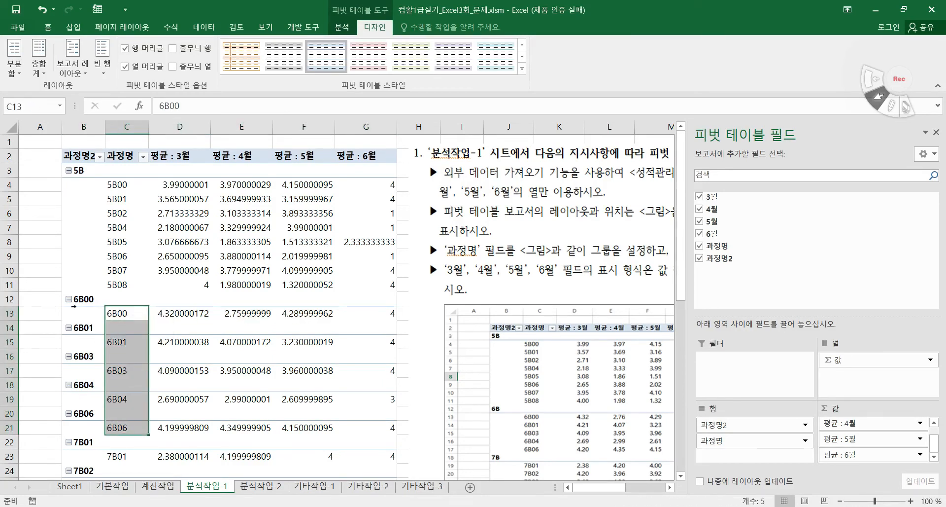
left_click(88, 298)
left_click_drag(91, 298, 92, 412)
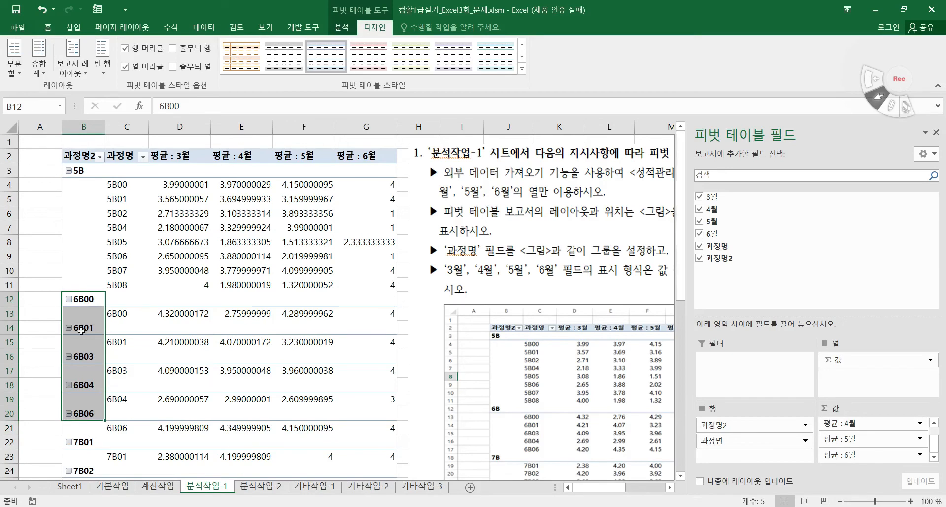
right_click(89, 300)
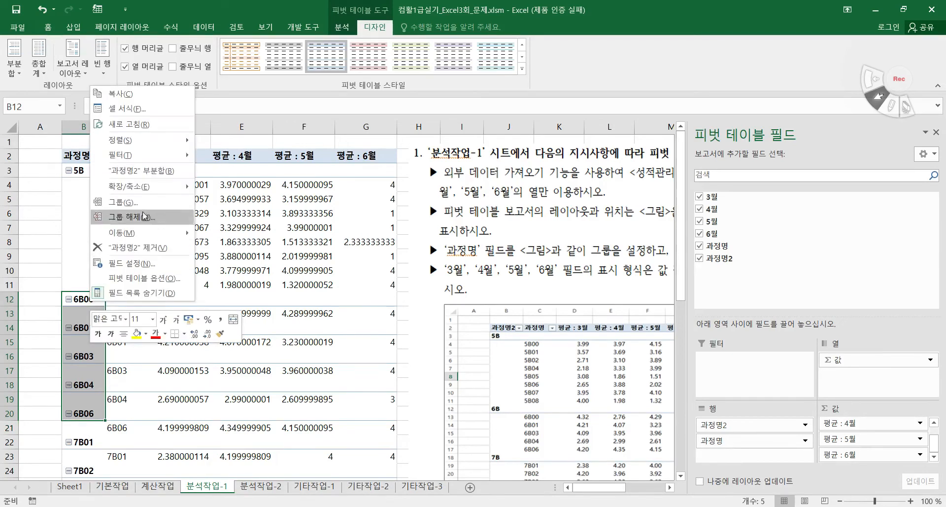
left_click(123, 202)
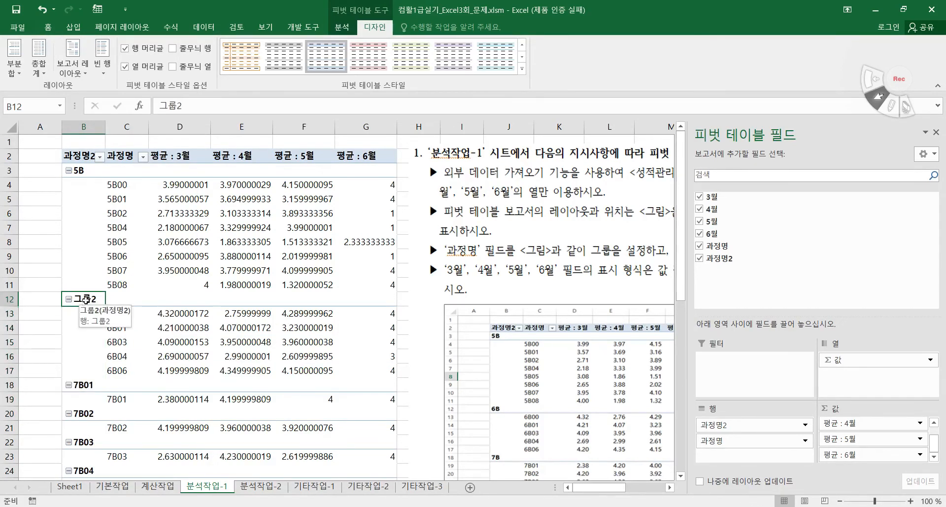
- Rename the group containing the 6B00 to 6B06 items as 6B
left_click(204, 113)
key("BackSpace")
key("BackSpace")
key("BackSpace")
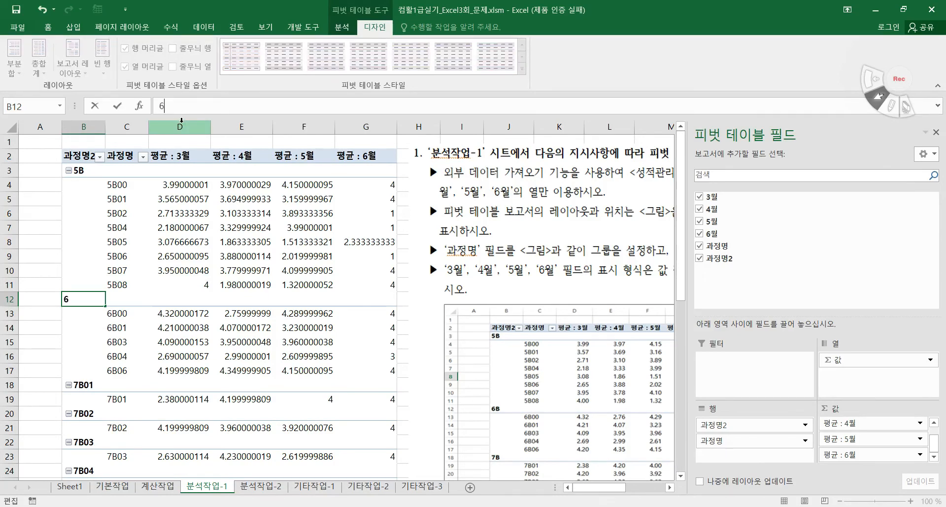
type("6B")
key("Return")
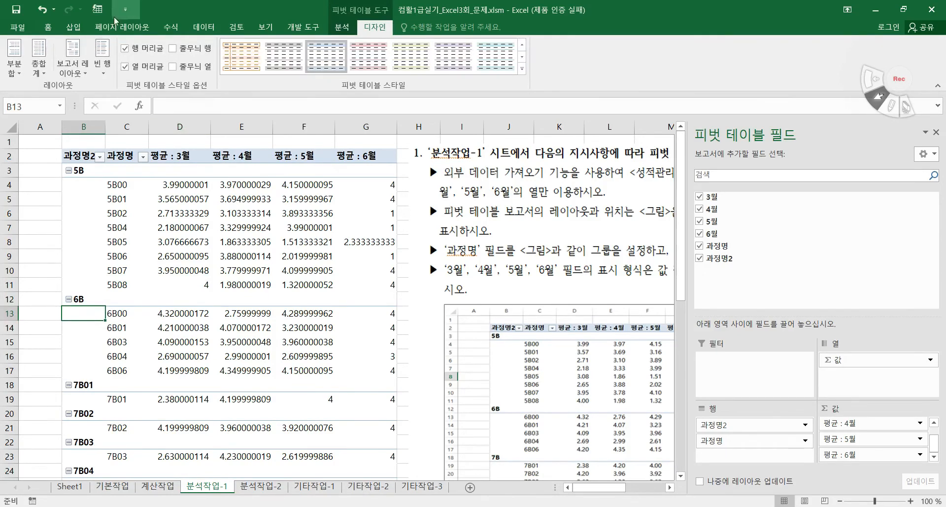
- Group the 과정명 row items 7B01 through 7B08 in the PivotTable
scroll(149, 340, "down", 3)
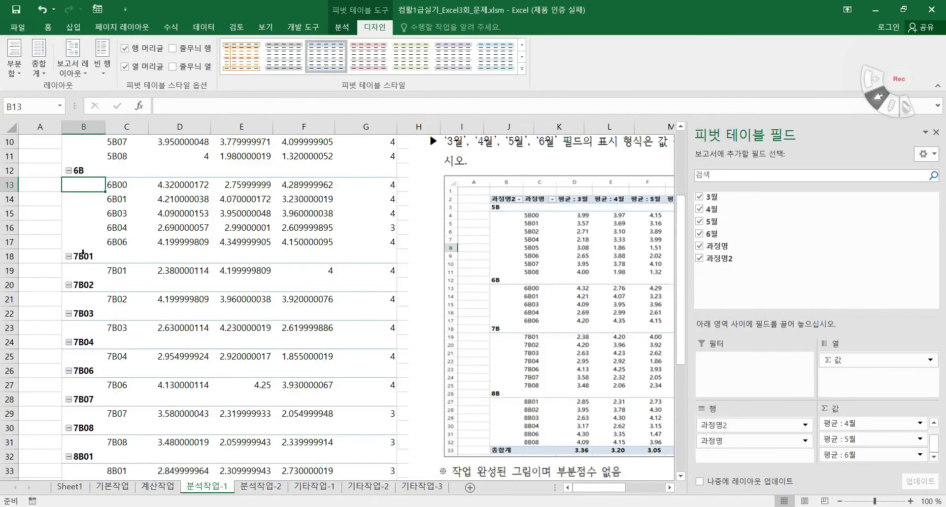
left_click(126, 271)
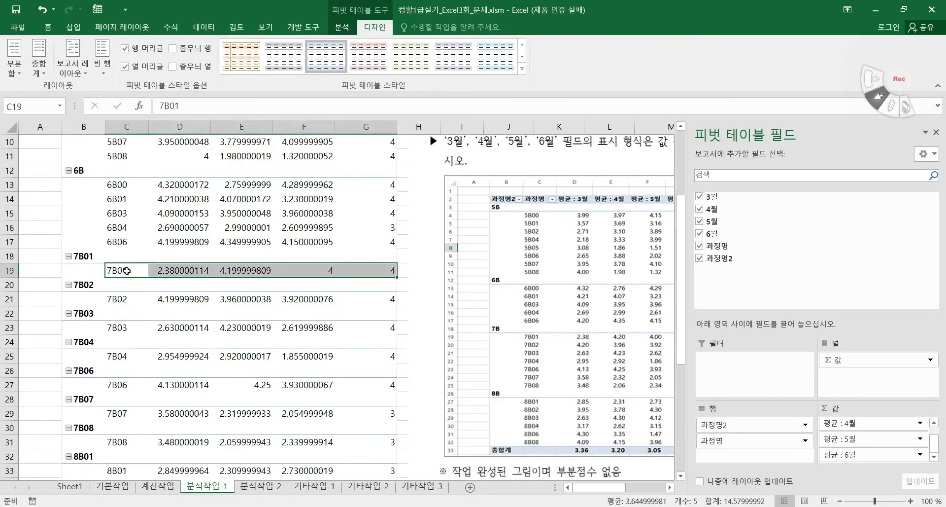
left_click_drag(127, 270, 129, 444)
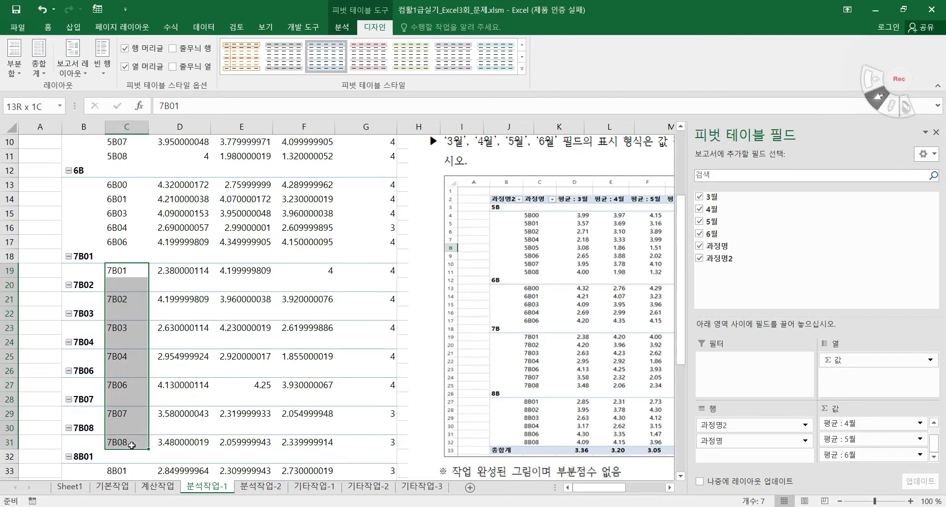
right_click(123, 272)
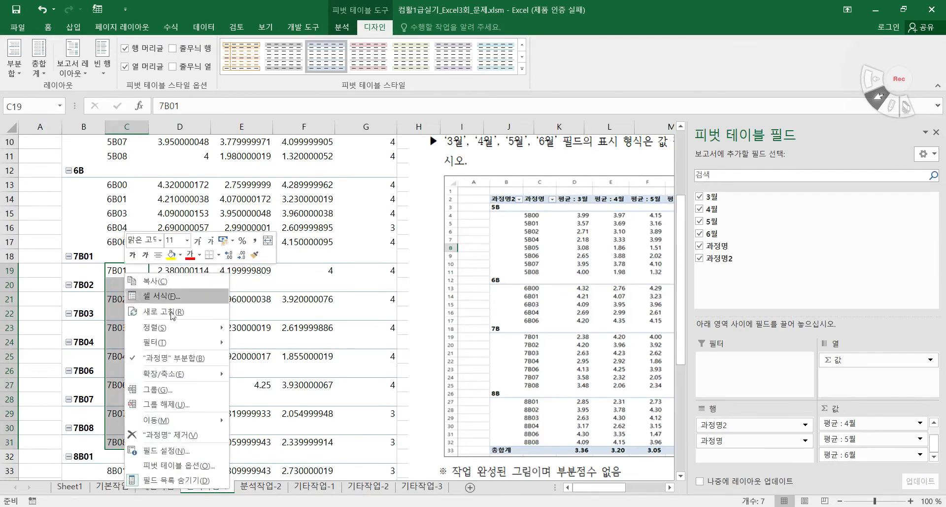
left_click(158, 389)
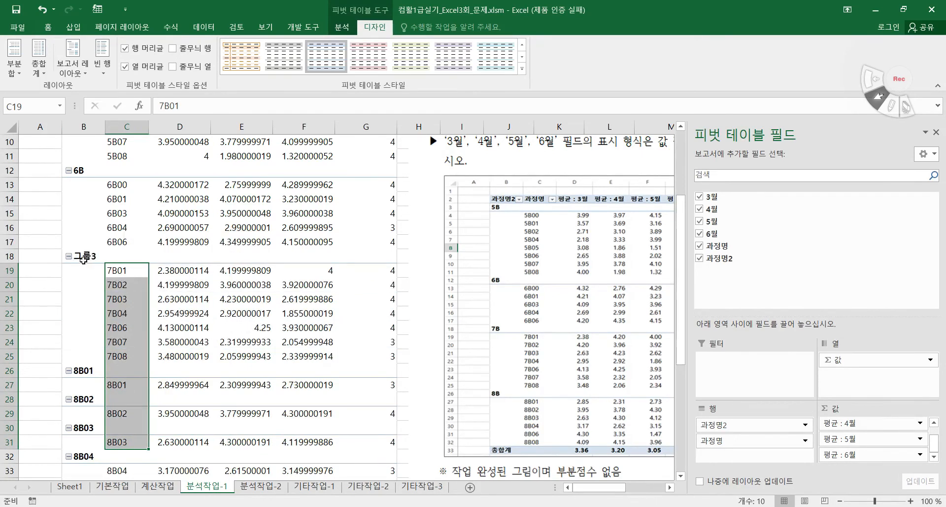
- Rename the group containing the 7B01 to 7B08 items as 7B
left_click(81, 255)
left_click_drag(184, 106, 150, 105)
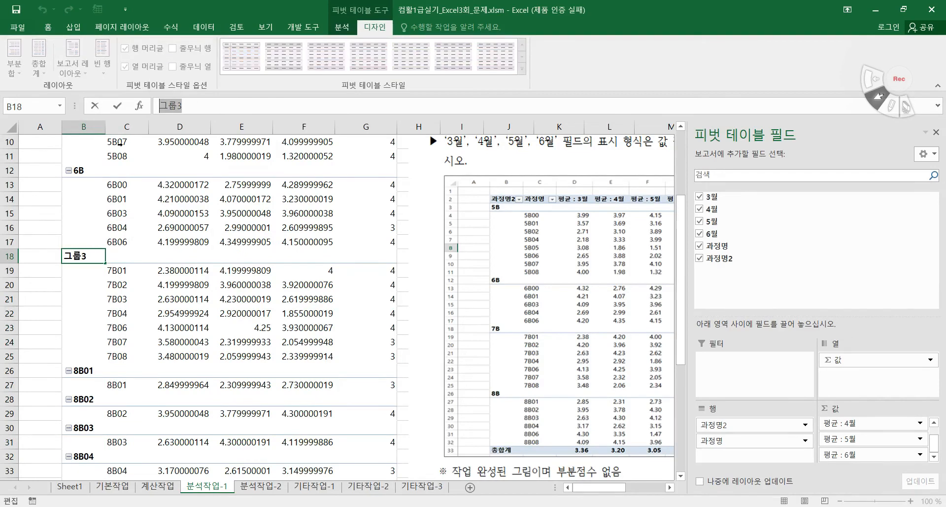
type("7B")
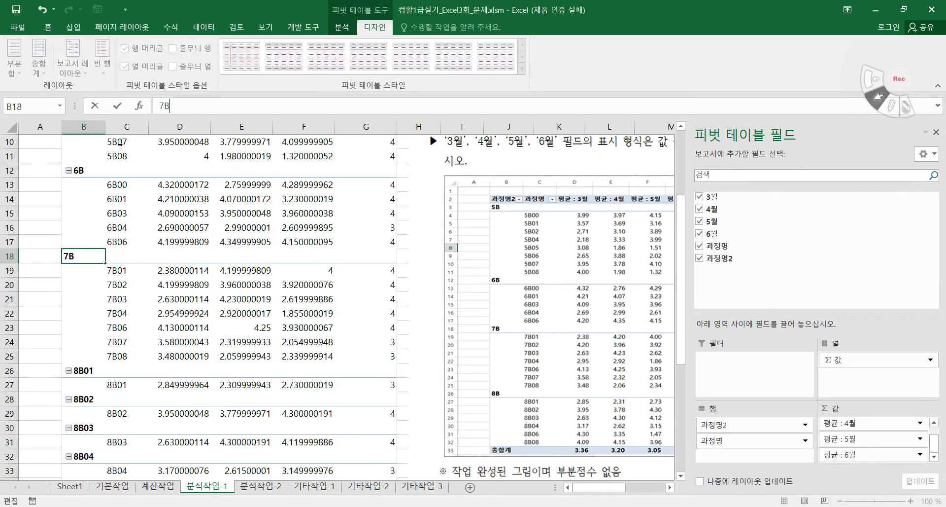
key("Return")
- Group the 과정명2 row items 8B01 through 8B08 in the PivotTable
scroll(101, 349, "down", 3)
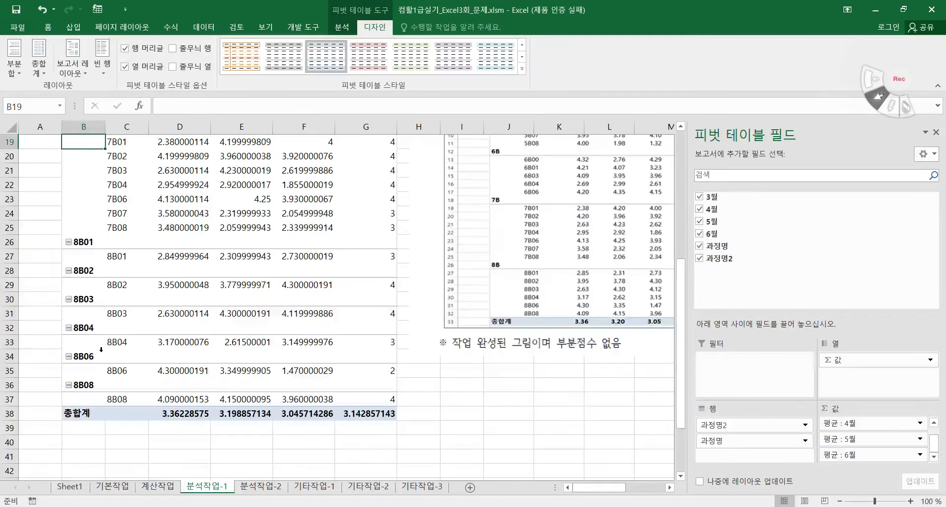
left_click_drag(79, 241, 77, 383)
right_click(87, 245)
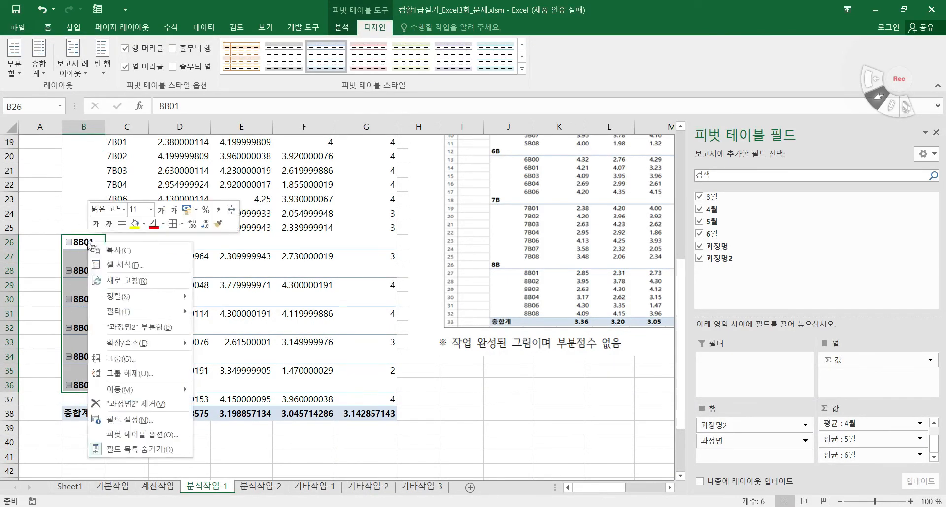
left_click(128, 364)
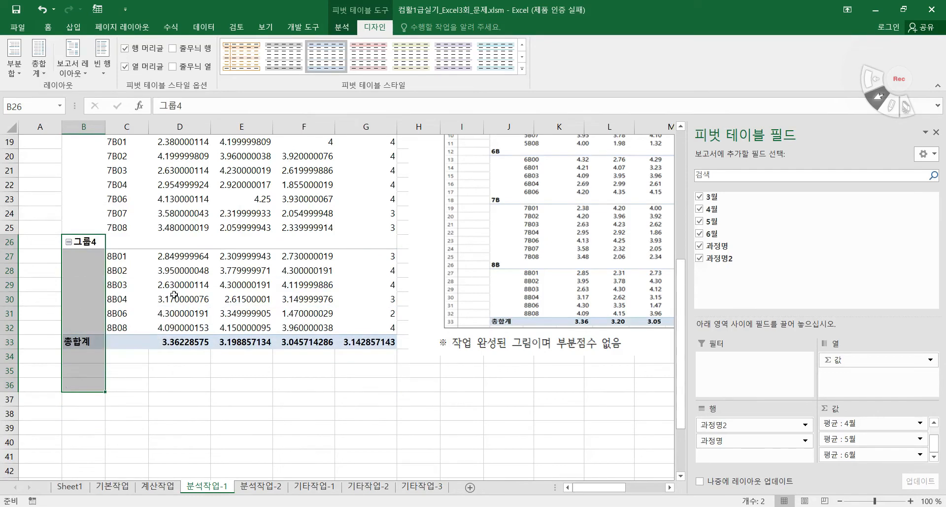
- Rename the group containing the 8B01 to 8B08 items as 8B
left_click(95, 247)
double_click(184, 106)
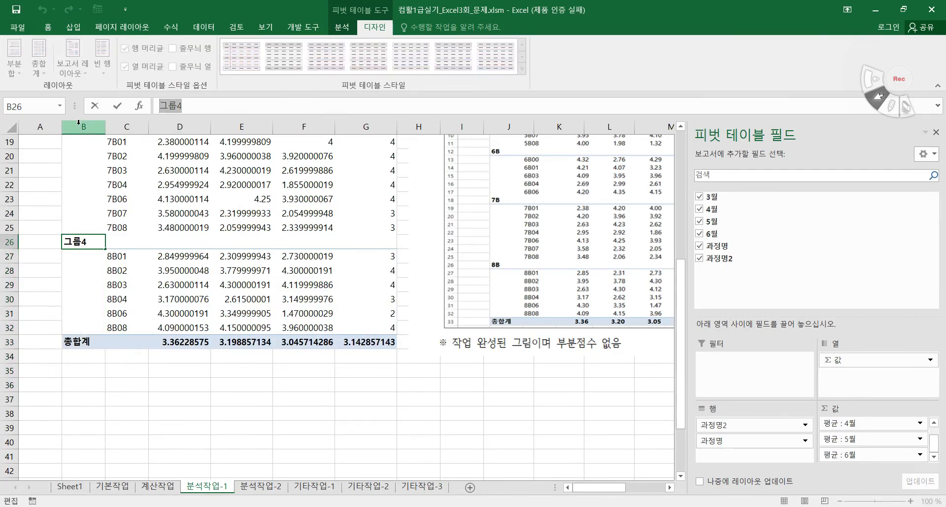
type("8B")
key("Return")
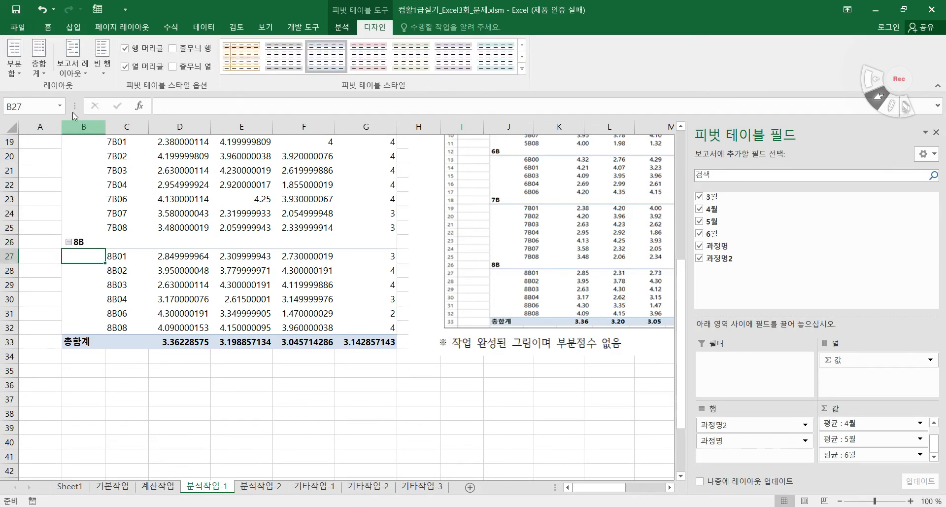
- Check the group expand/collapse requirement on the sheet and hide the +/- buttons of the PivotTable
scroll(421, 337, "up", 5)
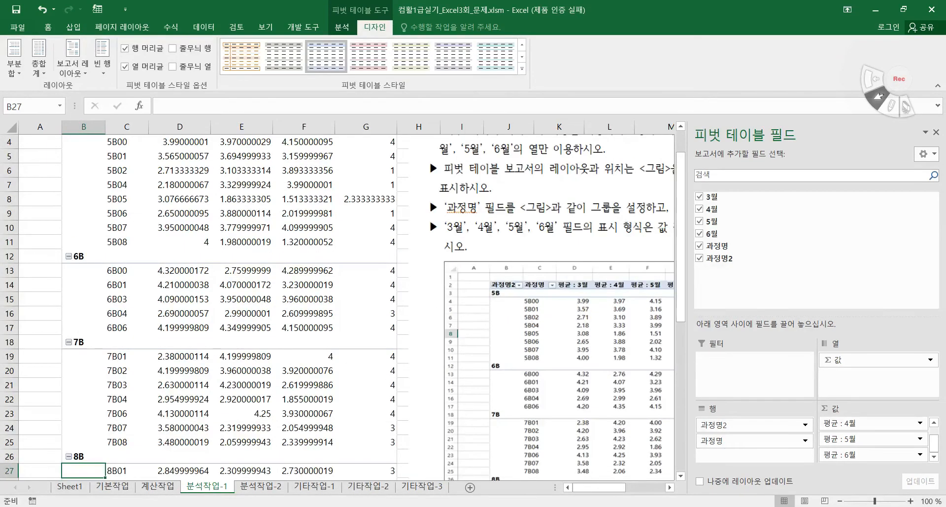
left_click_drag(580, 487, 612, 487)
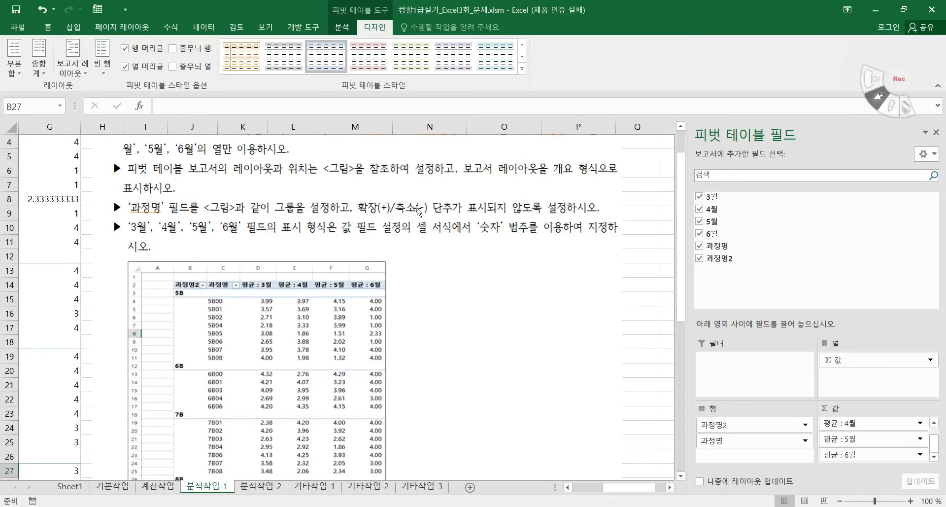
left_click_drag(610, 487, 537, 488)
scroll(48, 414, "up", 1)
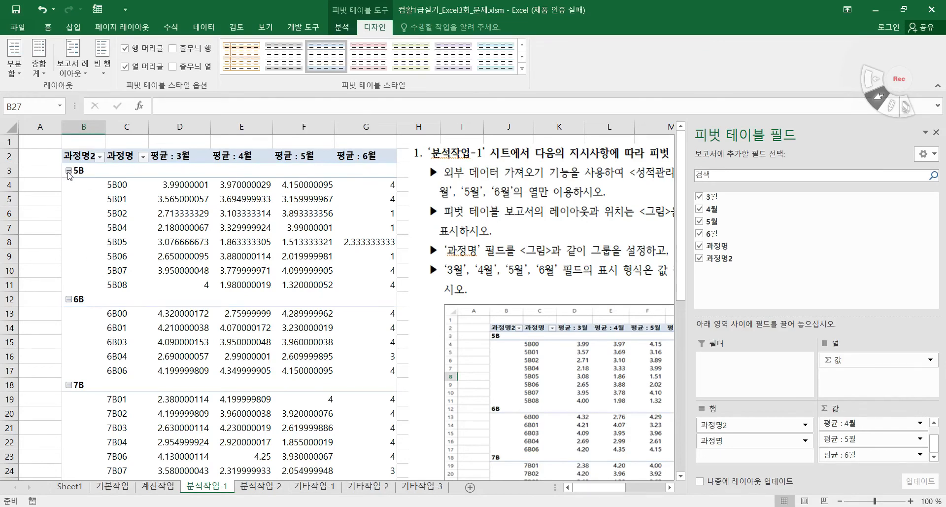
left_click(69, 171)
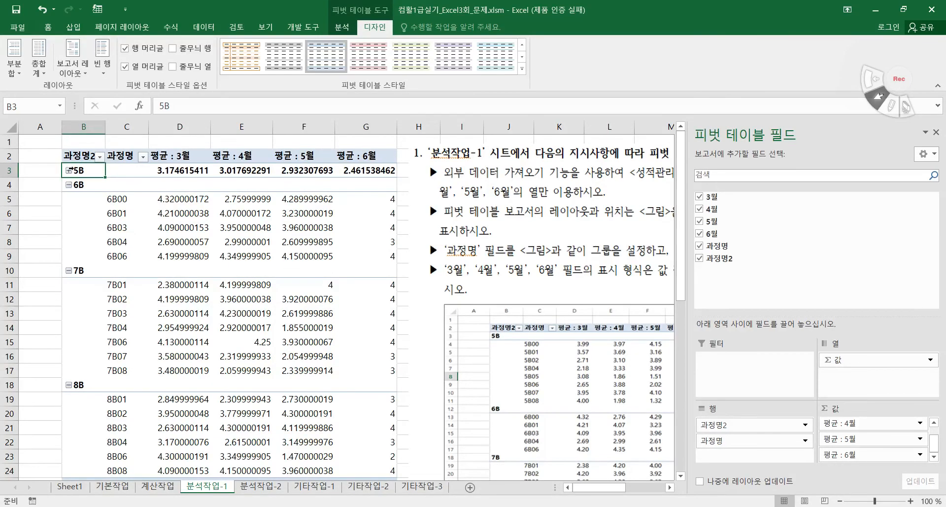
left_click(69, 171)
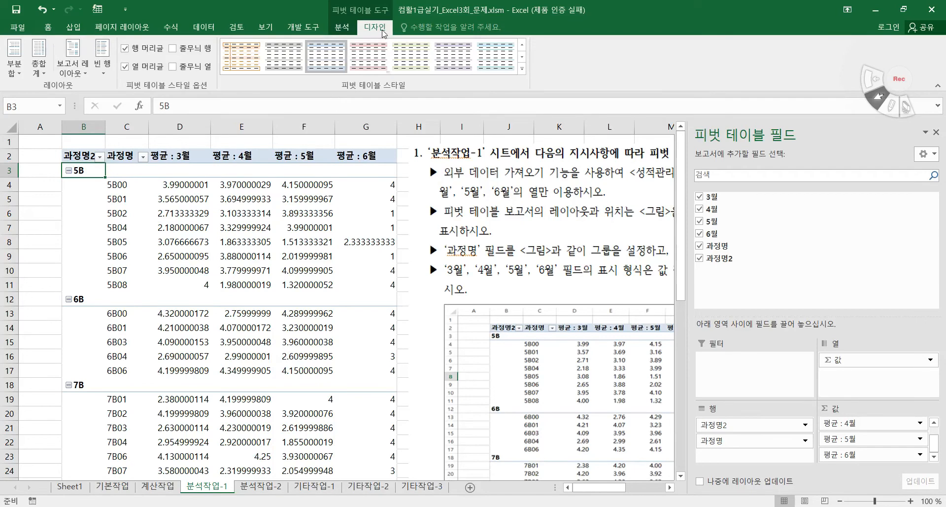
left_click(344, 29)
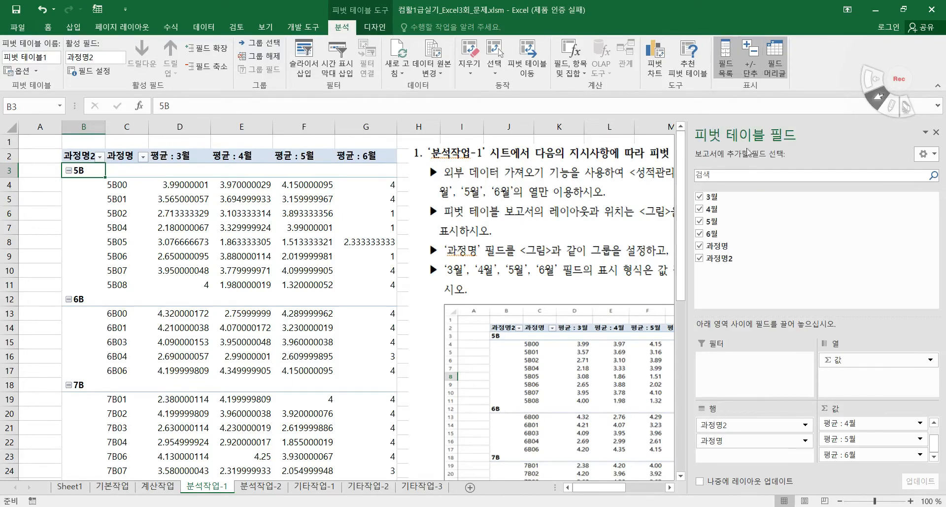
left_click(752, 59)
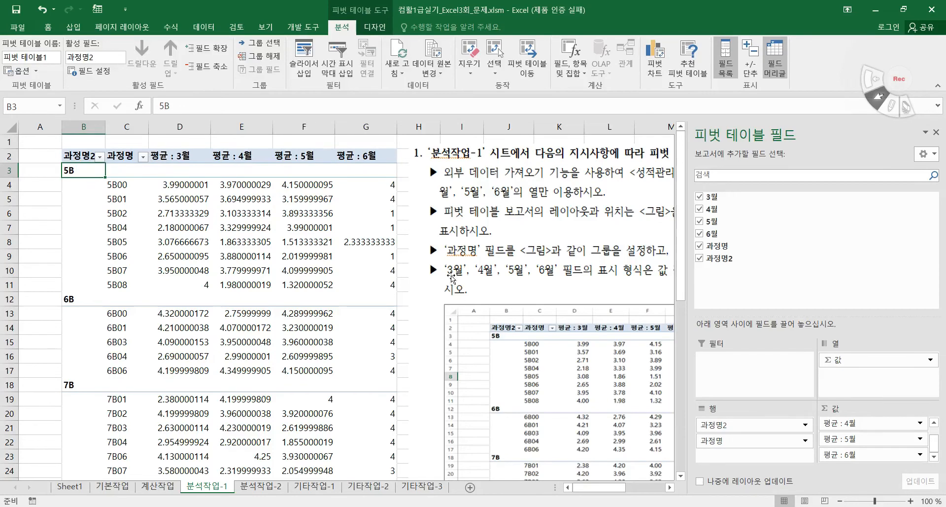
- Set the number format of the 평균 : 3월 value field to the 숫자 category with 2 decimal places
left_click(361, 281)
left_click_drag(594, 488, 623, 488)
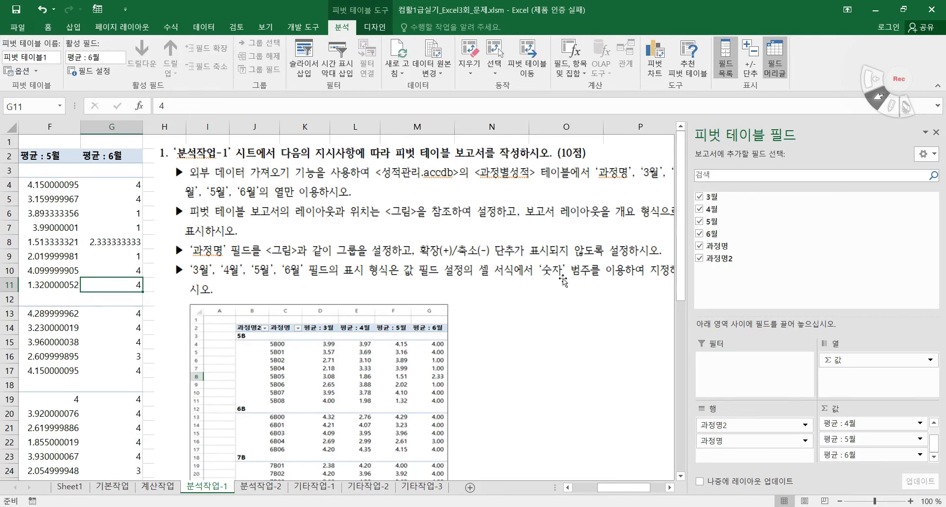
scroll(405, 402, "down", 2)
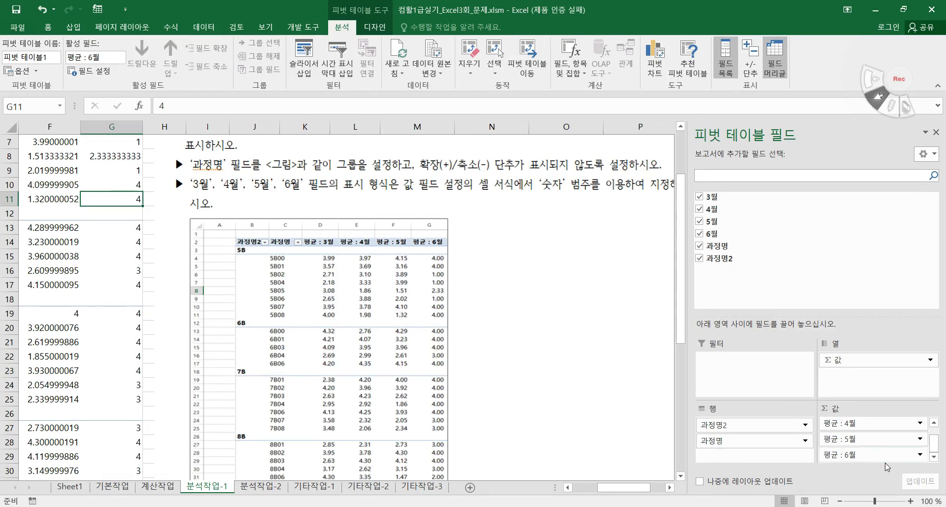
scroll(933, 444, "up", 1)
left_click(861, 424)
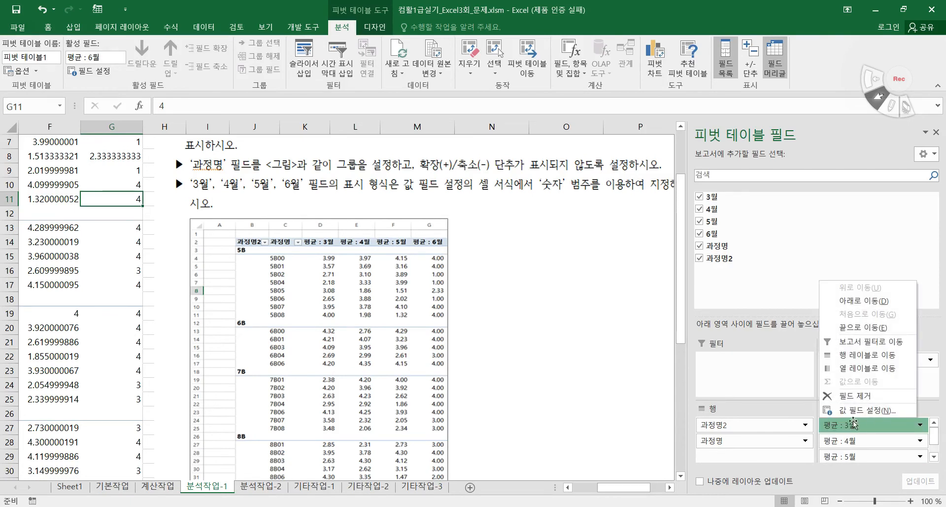
left_click(867, 409)
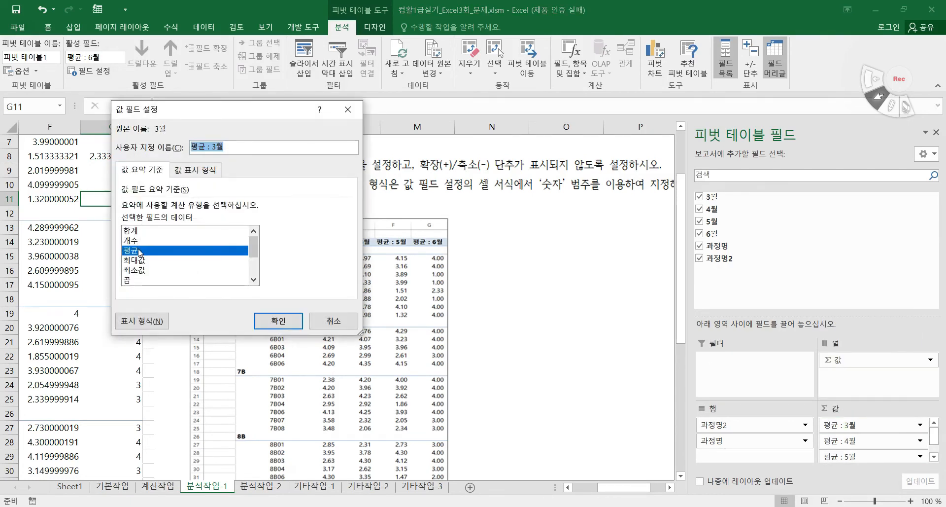
left_click(142, 321)
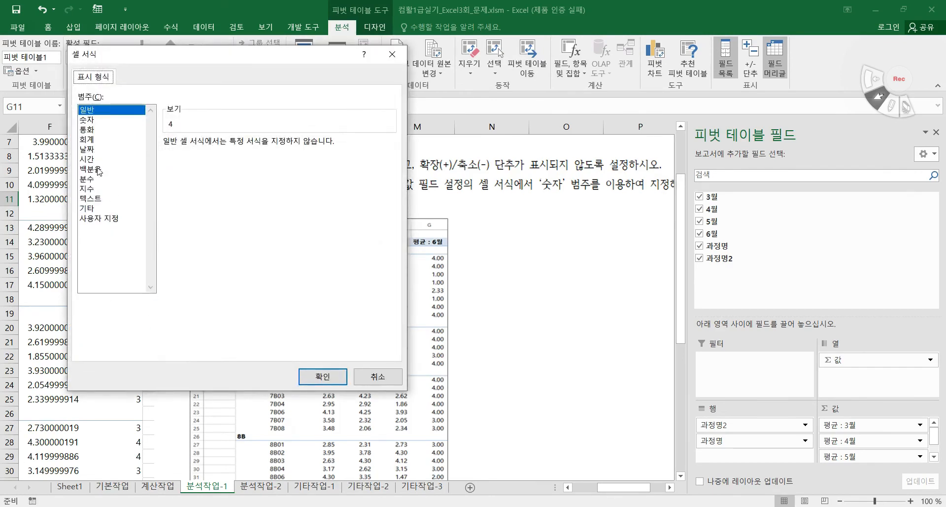
left_click(92, 120)
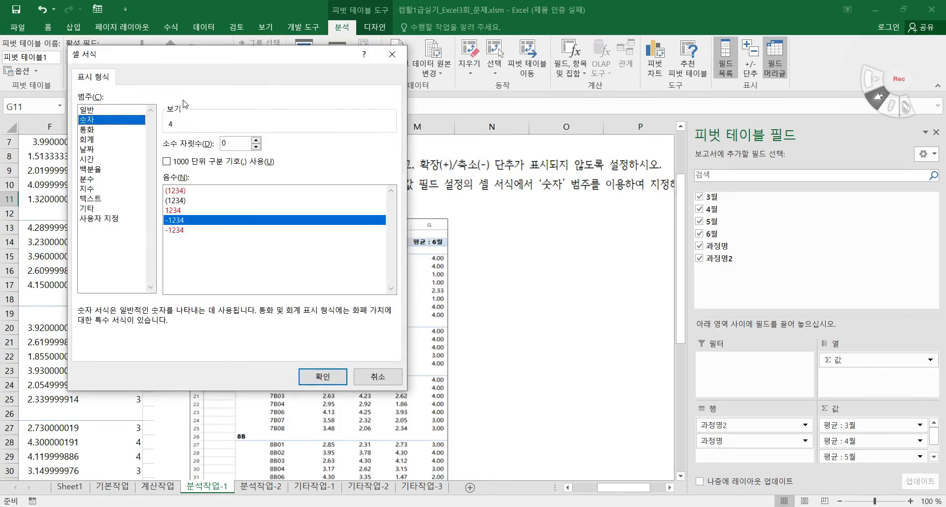
left_click_drag(222, 52, 694, 124)
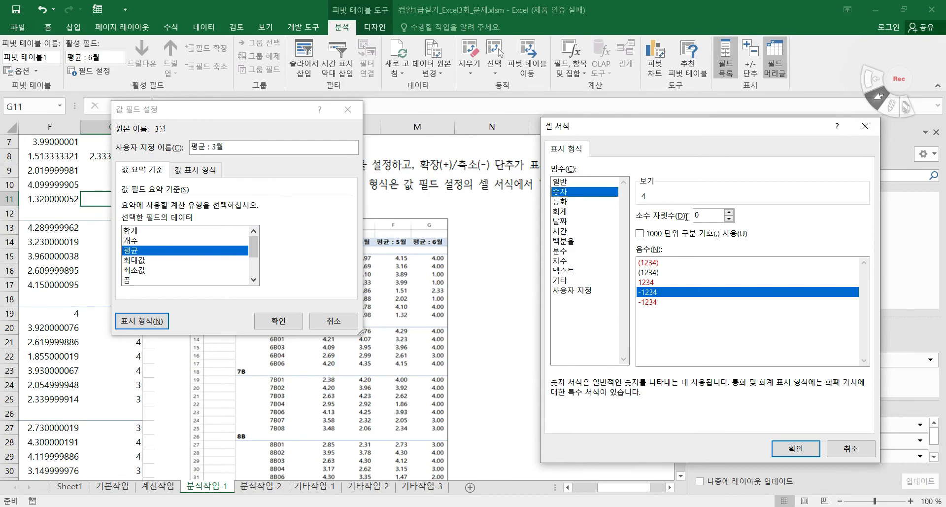
type("2")
left_click(795, 448)
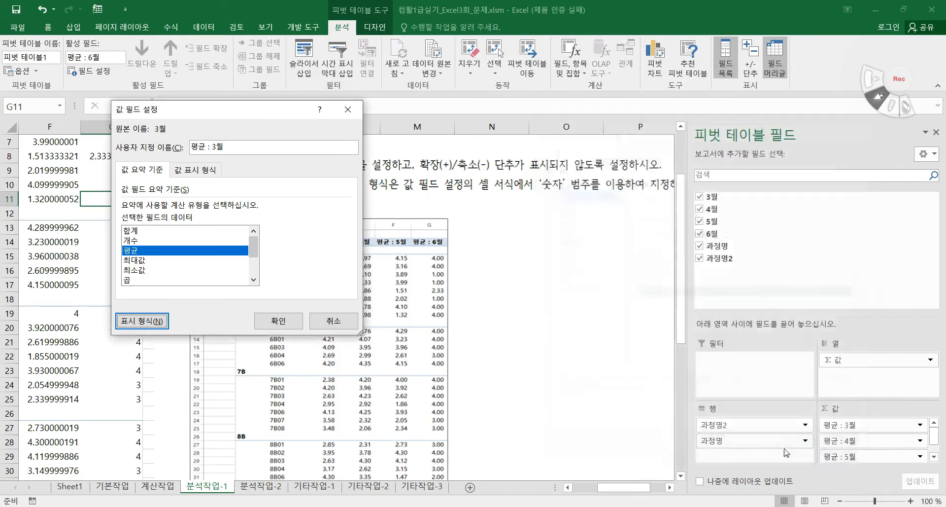
left_click(279, 321)
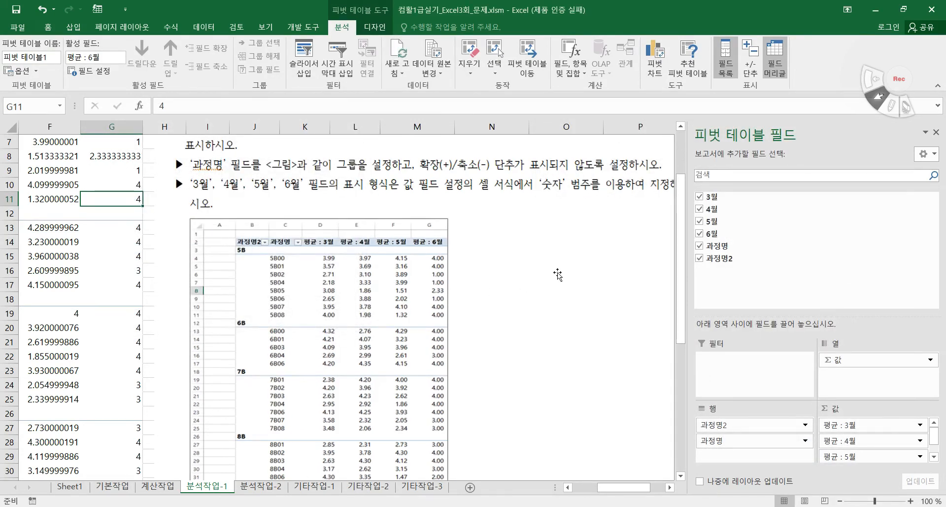
- Set the number format of the 평균 : 4월 value field to the 숫자 category
mouse_move(612, 490)
left_mouse_down()
mouse_move(630, 491)
mouse_move(613, 492)
left_mouse_up()
left_click(858, 440)
left_click(855, 427)
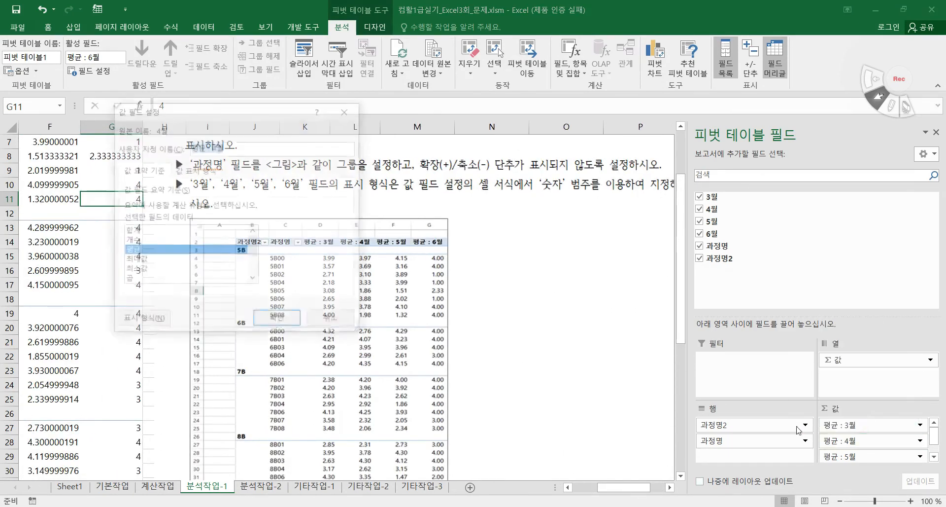
left_click(142, 321)
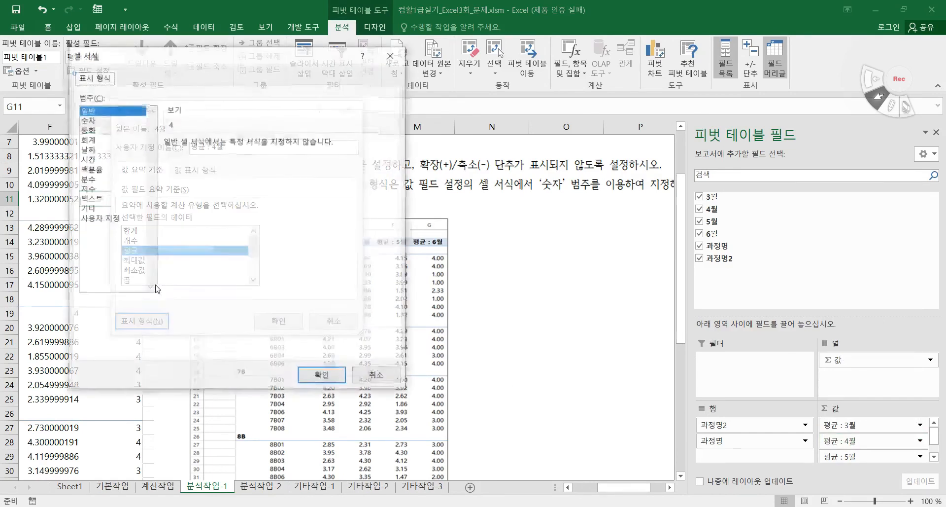
left_click(94, 120)
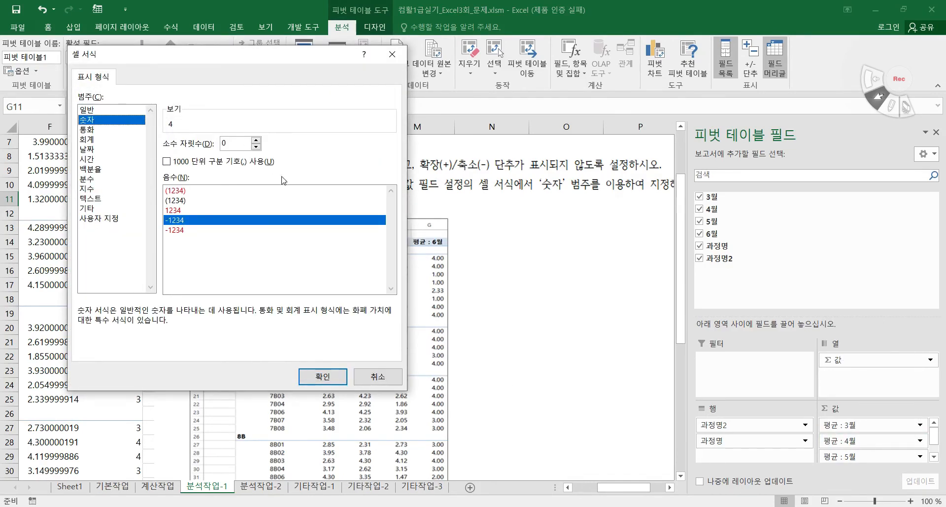
left_click(336, 381)
left_click(279, 321)
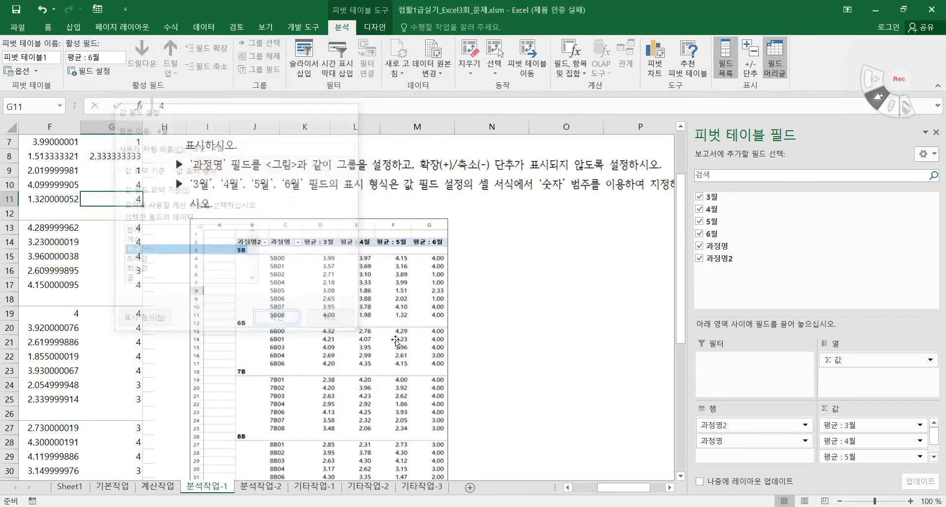
- Set the number format of the 평균 : 5월 value field to the 숫자 category with 2 decimal places
left_click(849, 451)
left_click(857, 443)
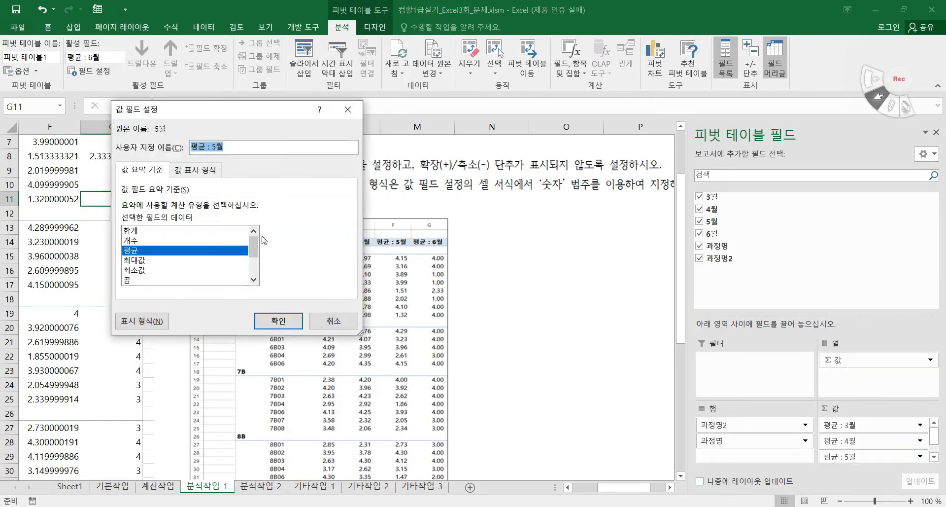
left_click(132, 319)
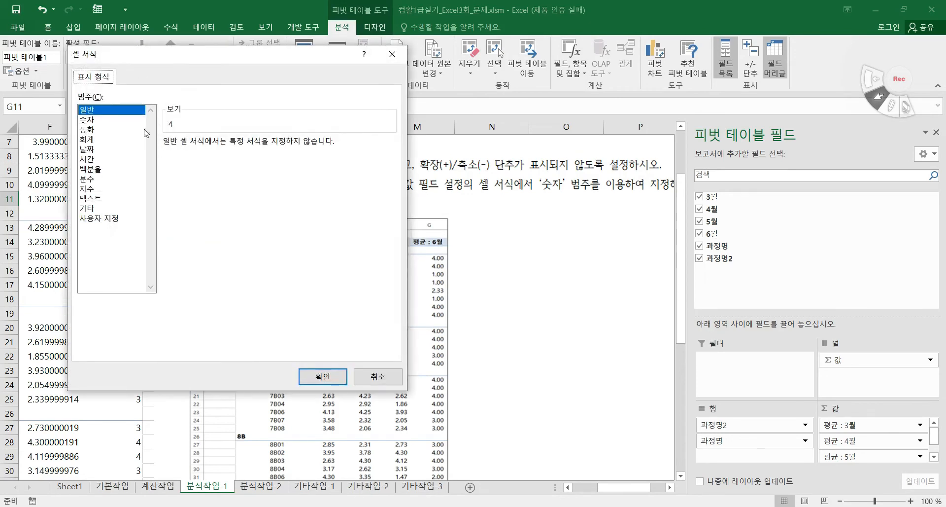
left_click(98, 120)
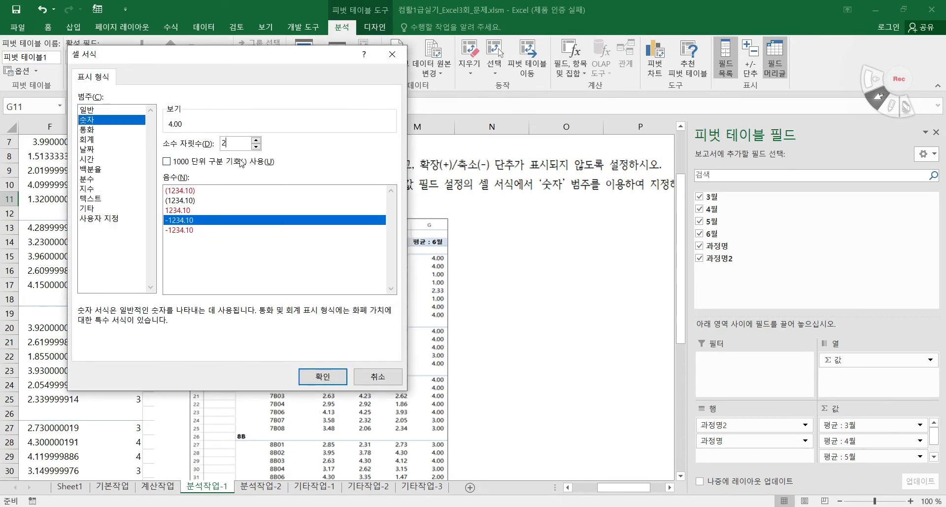
left_click(323, 376)
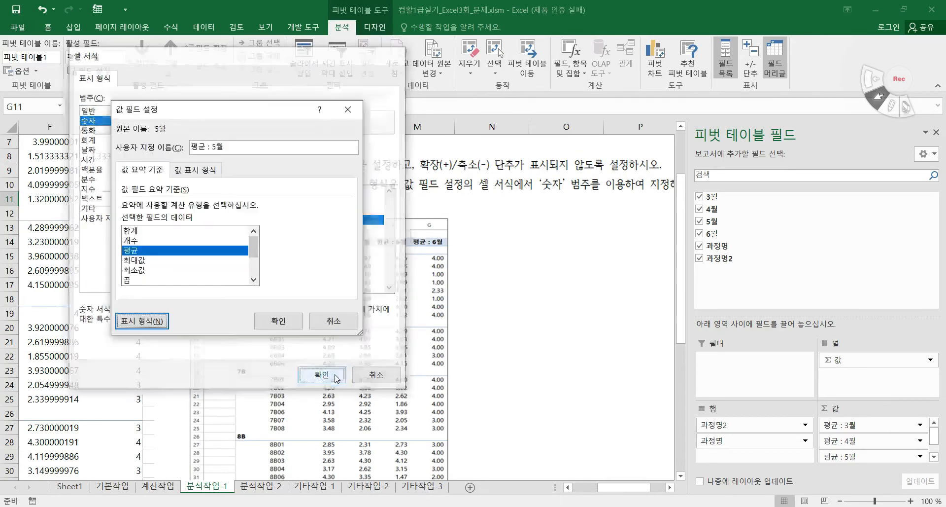
left_click(290, 321)
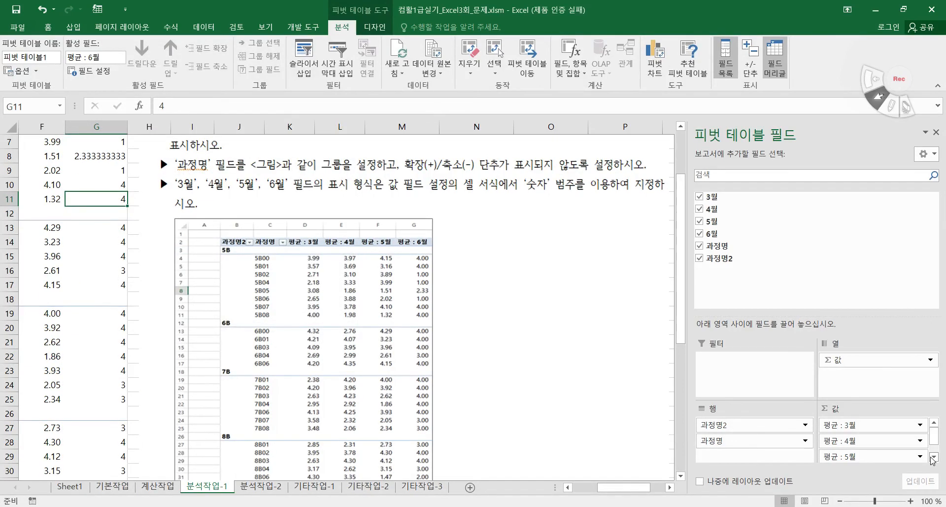
- Set the number format of the 평균 : 6월 value field to the 숫자 category with 2 decimal places
left_click(933, 458)
left_click(853, 455)
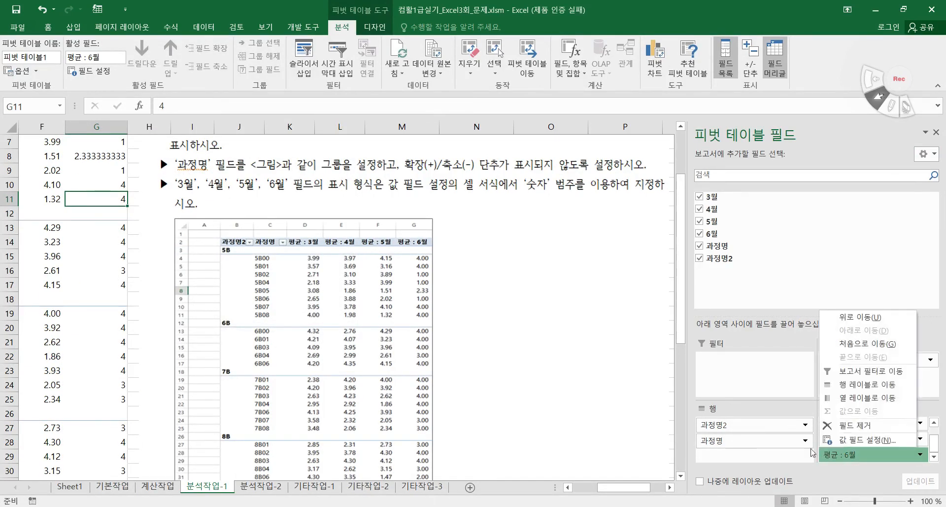
left_click(841, 443)
left_click(142, 321)
left_click(92, 120)
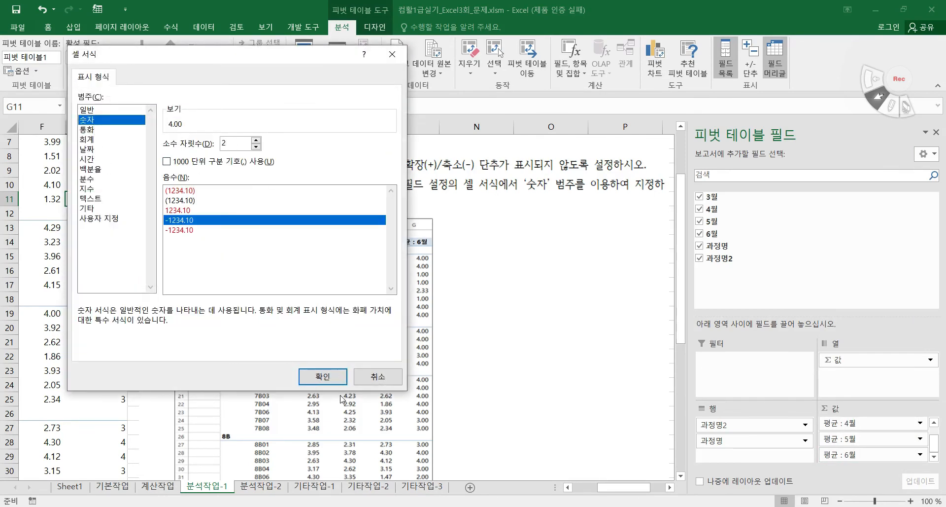
left_click(322, 376)
left_click(278, 321)
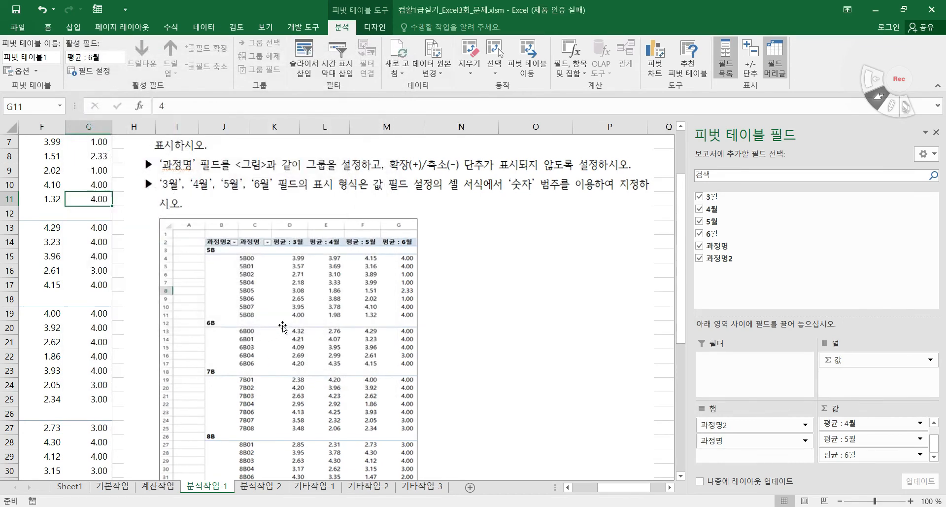
- Review the PivotTable's layout and formatted monthly averages against the reference picture on the sheet
left_click_drag(626, 491, 602, 492)
scroll(262, 393, "up", 2)
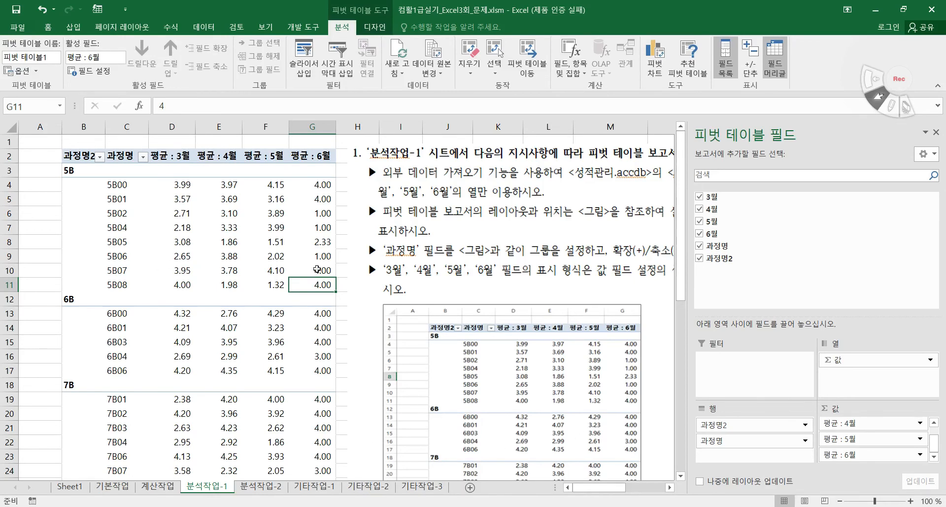
left_click(175, 209)
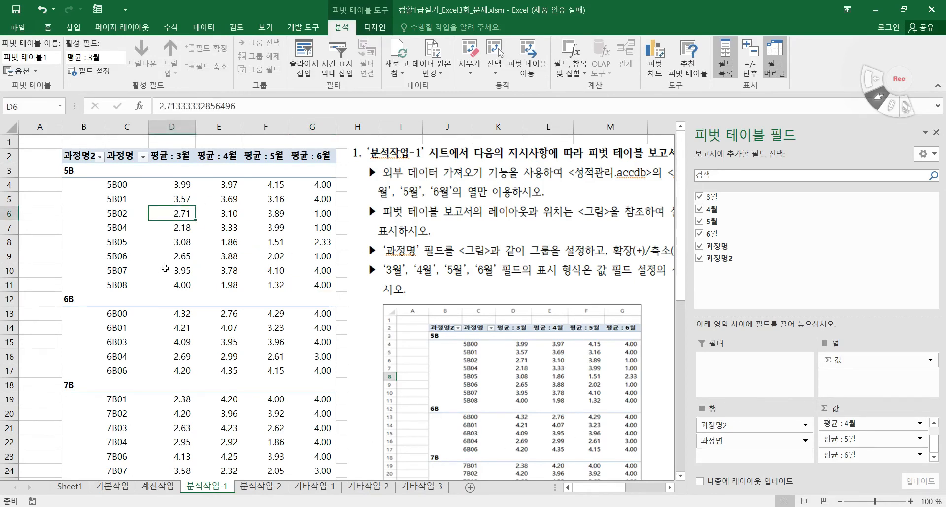
left_click(304, 138)
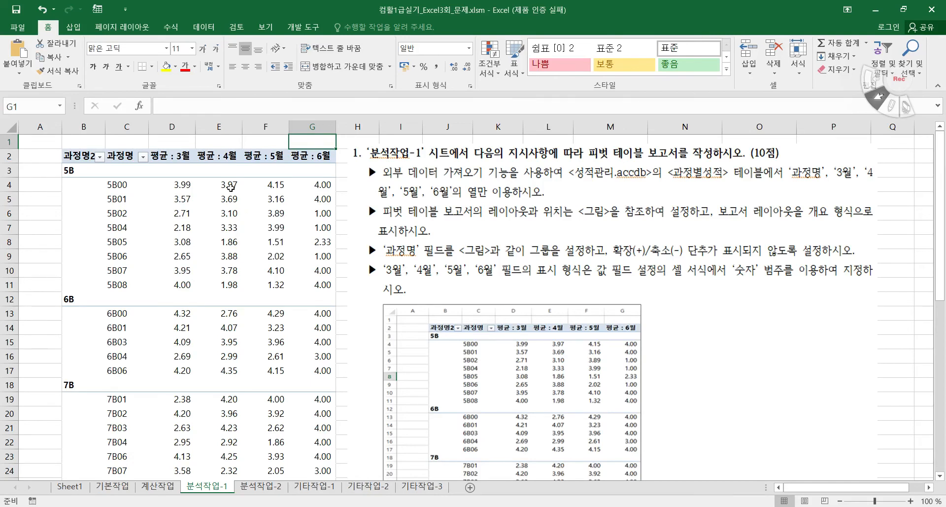
- On the 분석작업-2 sheet, set up a Consolidate into A11:D16 using the 최대값 function with first-row and left-column labels
left_click(271, 489)
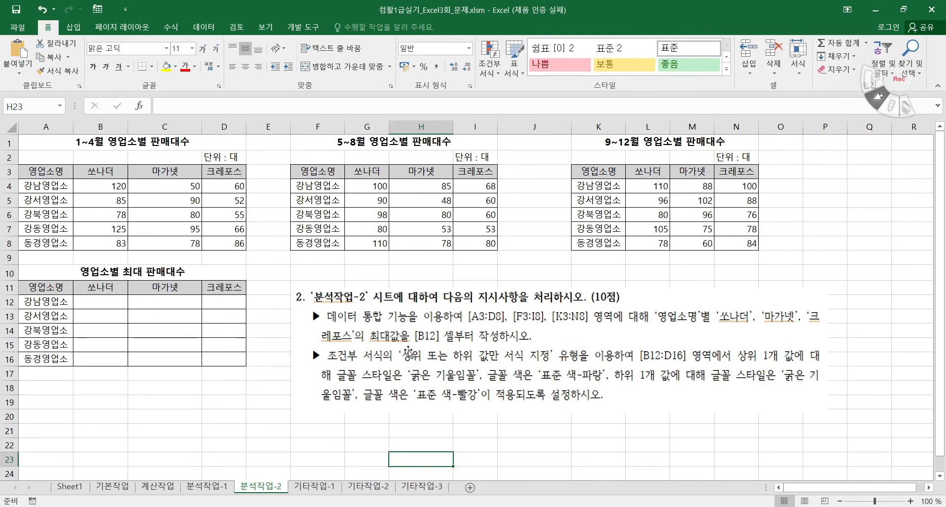
left_click(97, 302)
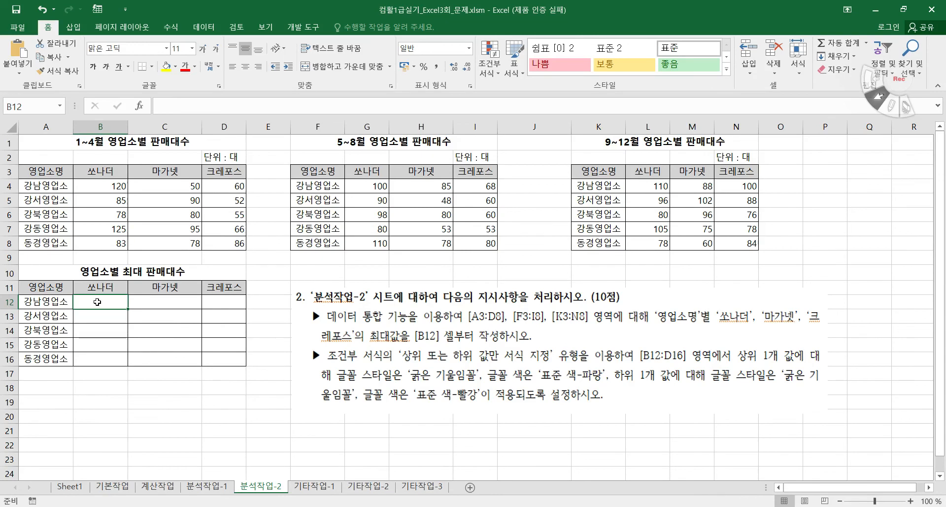
left_click_drag(97, 300, 219, 357)
left_click(204, 353)
left_click_drag(45, 287, 205, 356)
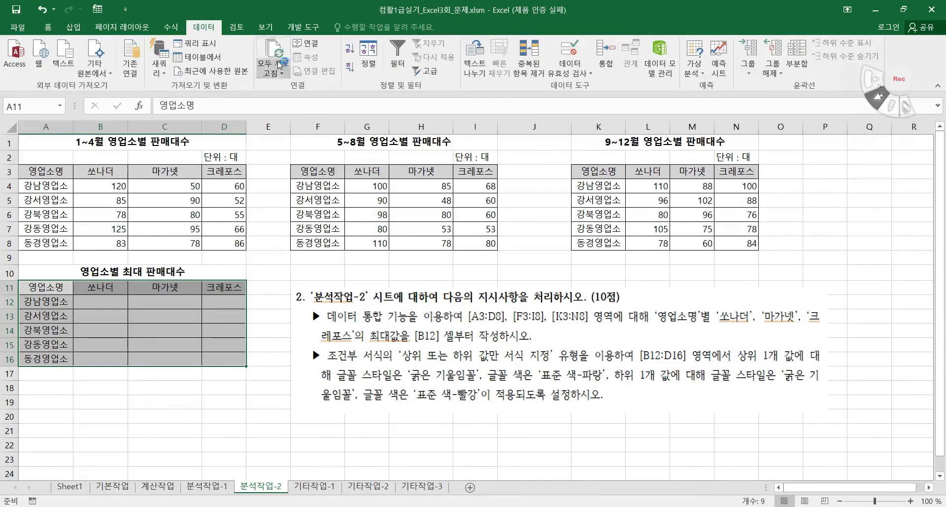
left_click(606, 54)
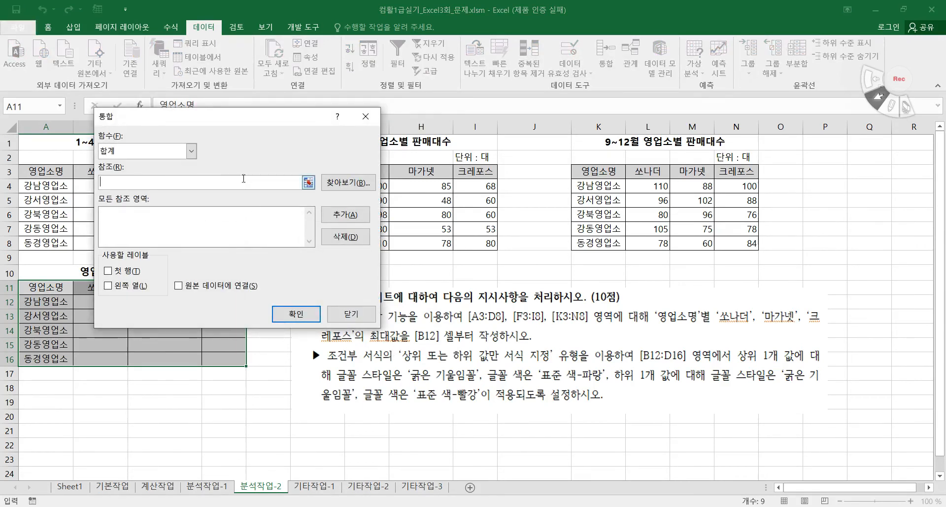
left_click(191, 151)
left_click(152, 194)
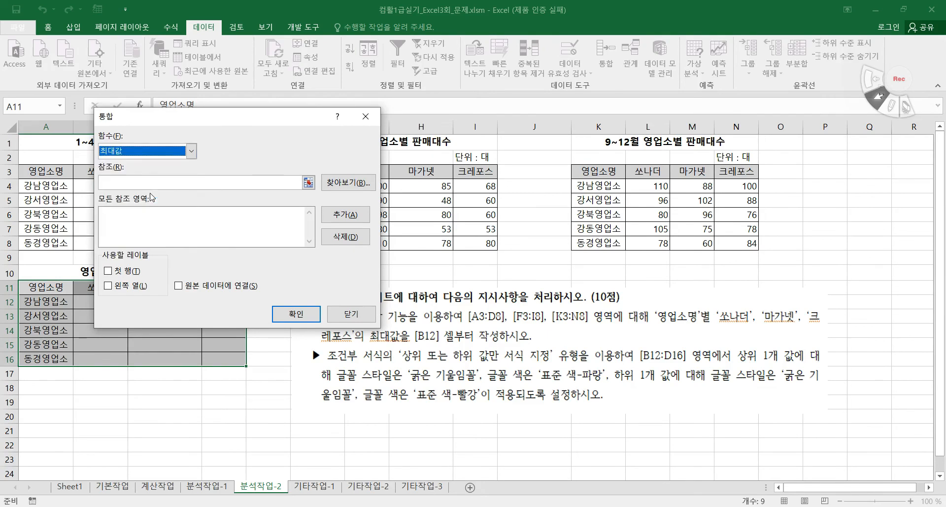
left_click(125, 275)
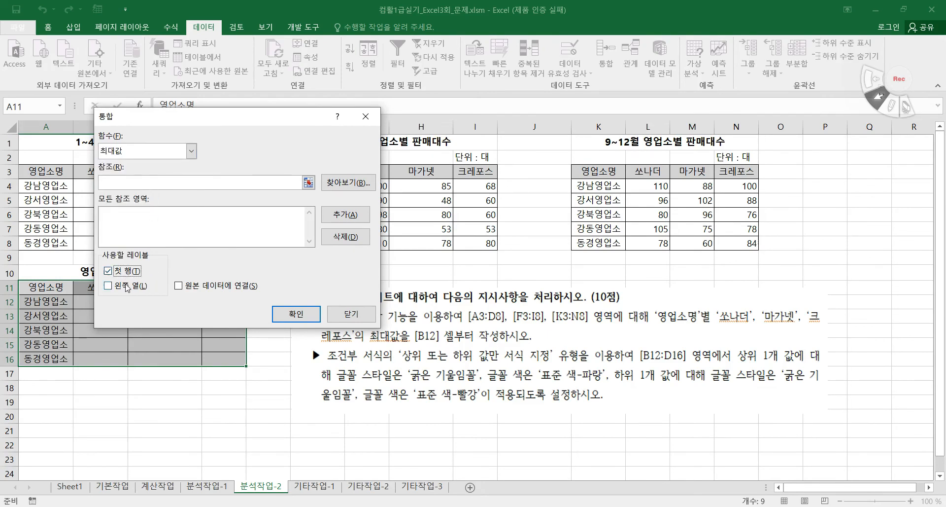
left_click_drag(190, 121, 239, 292)
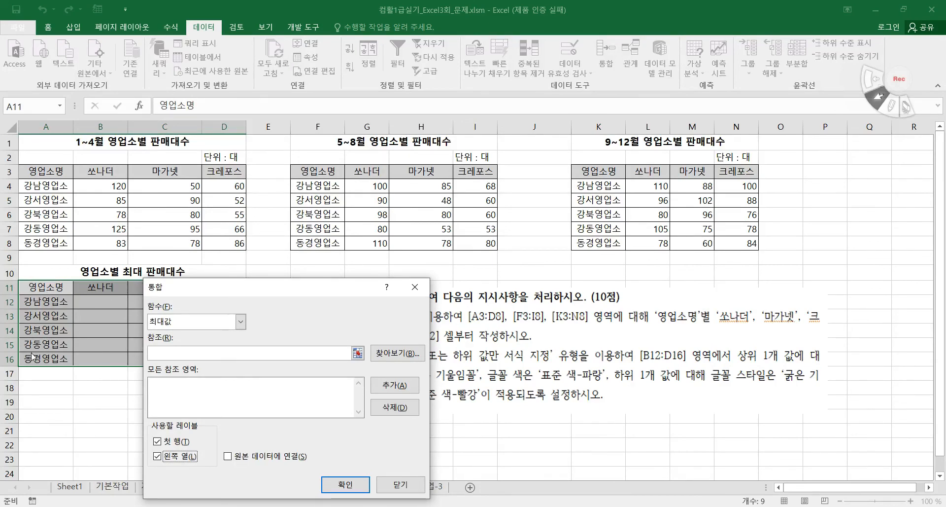
- Add the ranges A3:D9, F3:I8 and K3:N8 as consolidation references and run the consolidation
left_click(179, 353)
left_click_drag(41, 171, 237, 253)
left_click(395, 385)
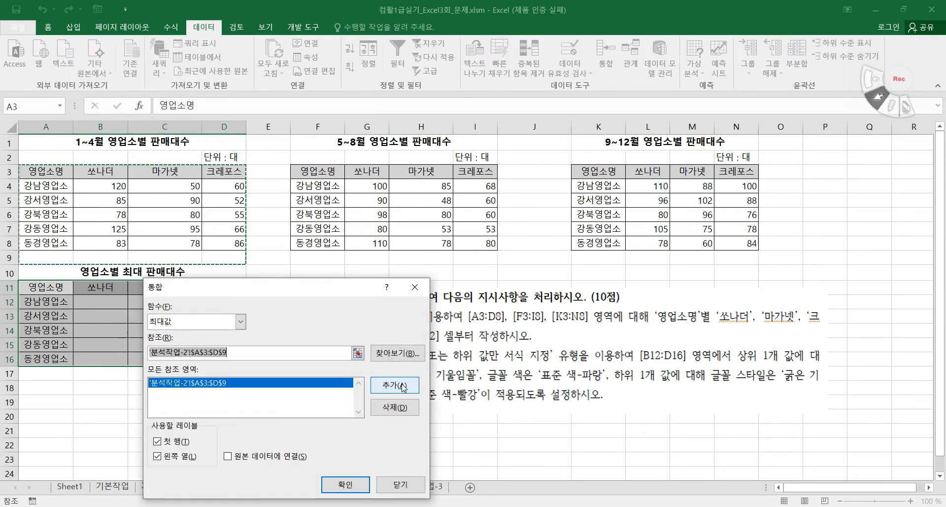
left_click_drag(323, 170, 491, 245)
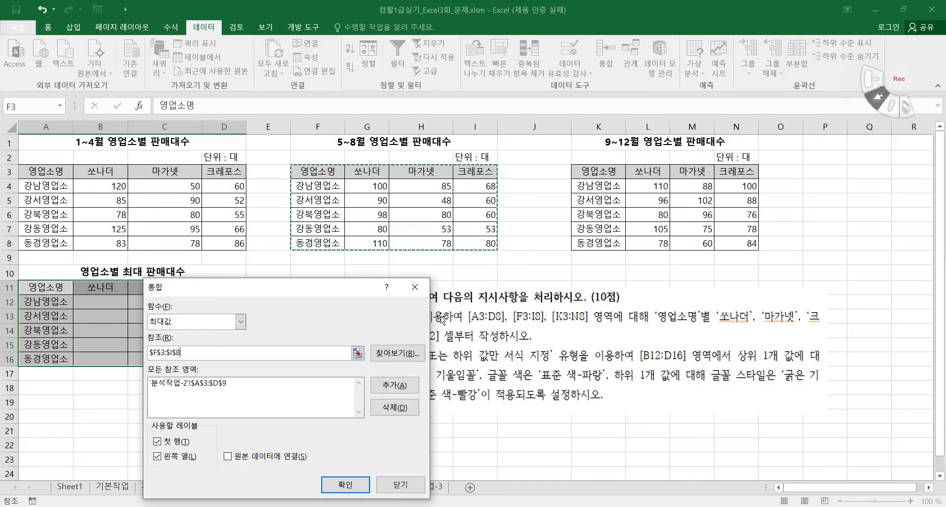
left_click(392, 389)
left_click_drag(598, 171, 753, 246)
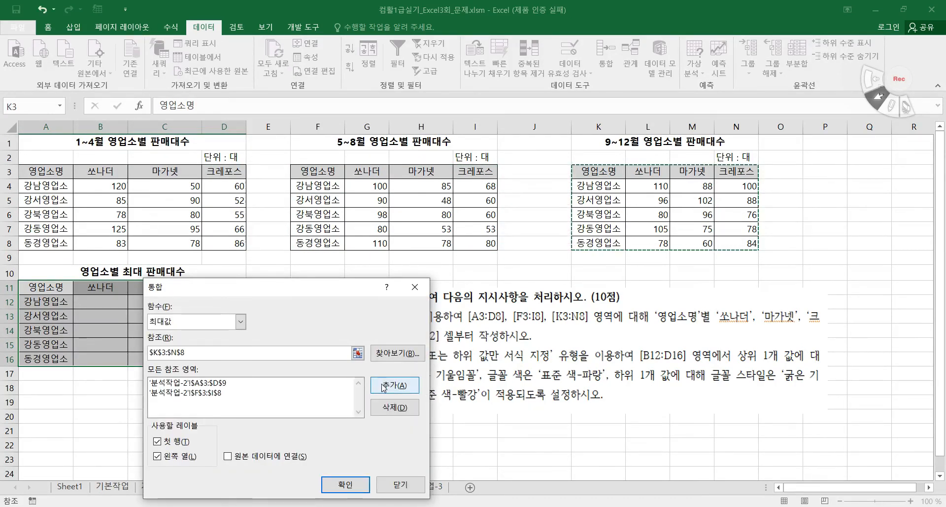
left_click(395, 385)
left_click_drag(276, 286, 218, 64)
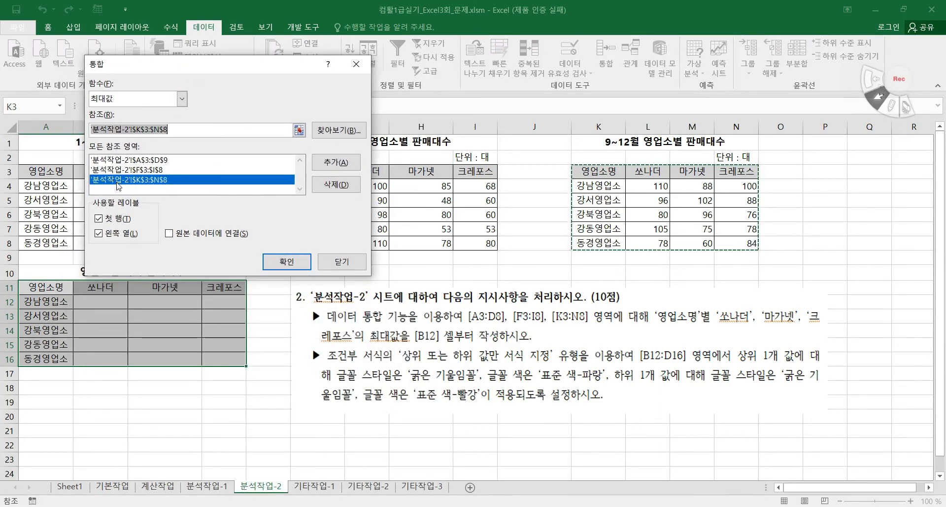
left_click(301, 257)
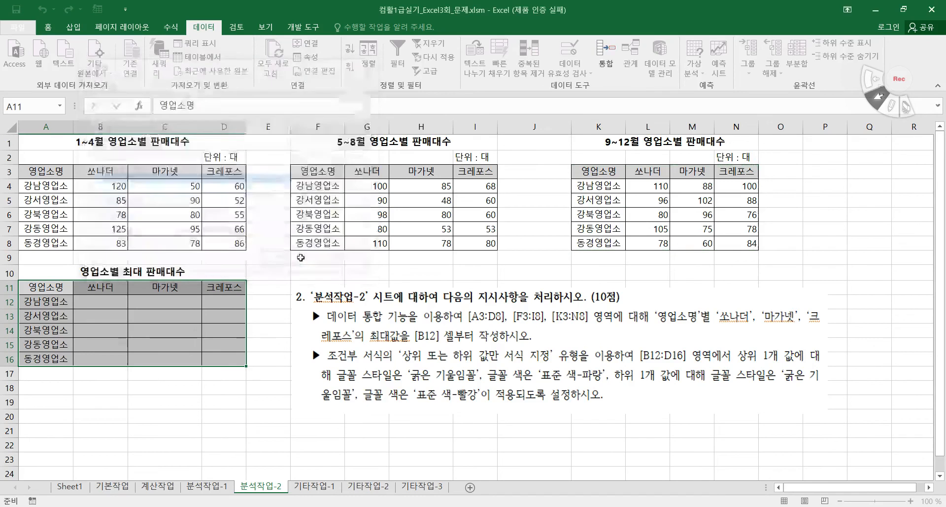
left_click(198, 383)
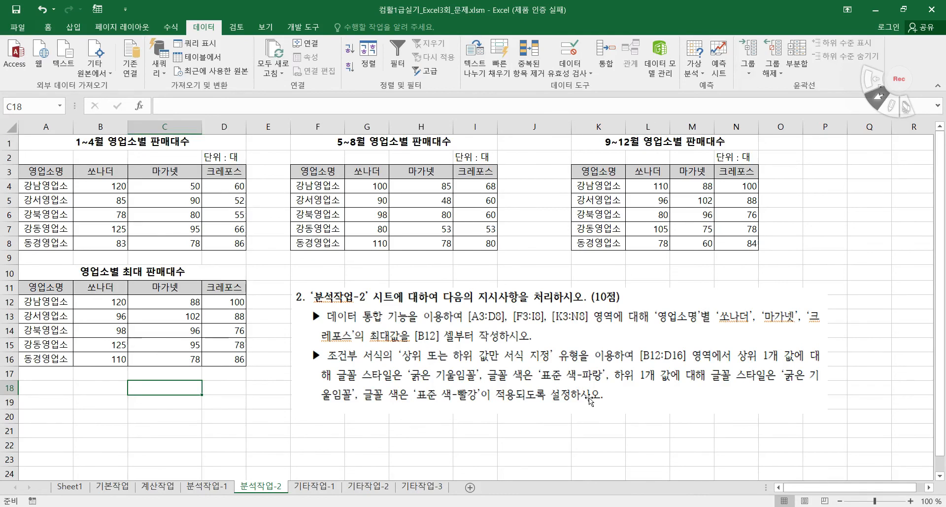
- Create a top-items conditional formatting rule for B12:D16 that covers only the top 1 value
left_click(121, 302)
left_click_drag(121, 301, 216, 356)
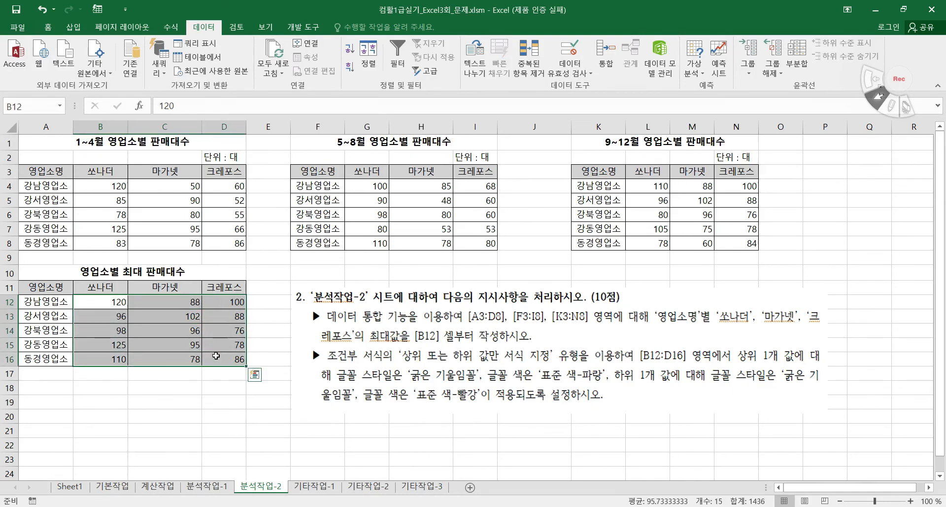
left_click(48, 27)
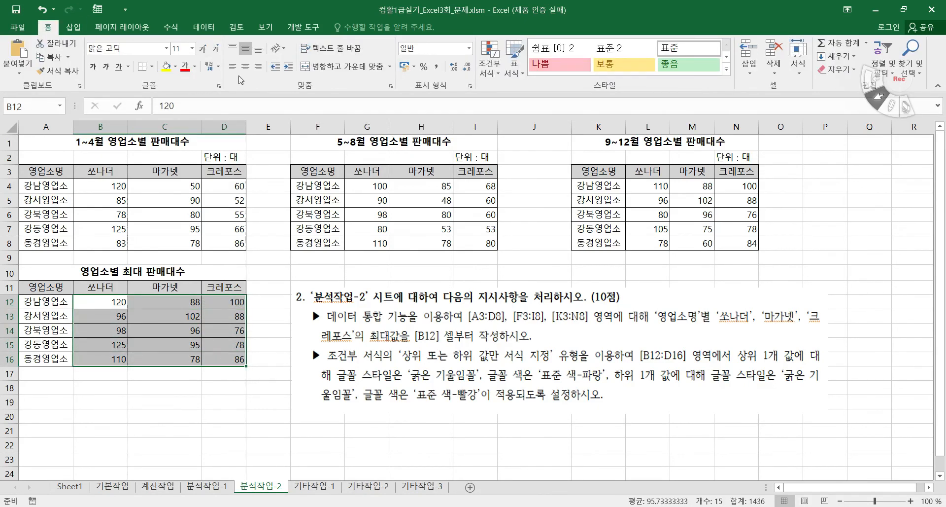
left_click(497, 68)
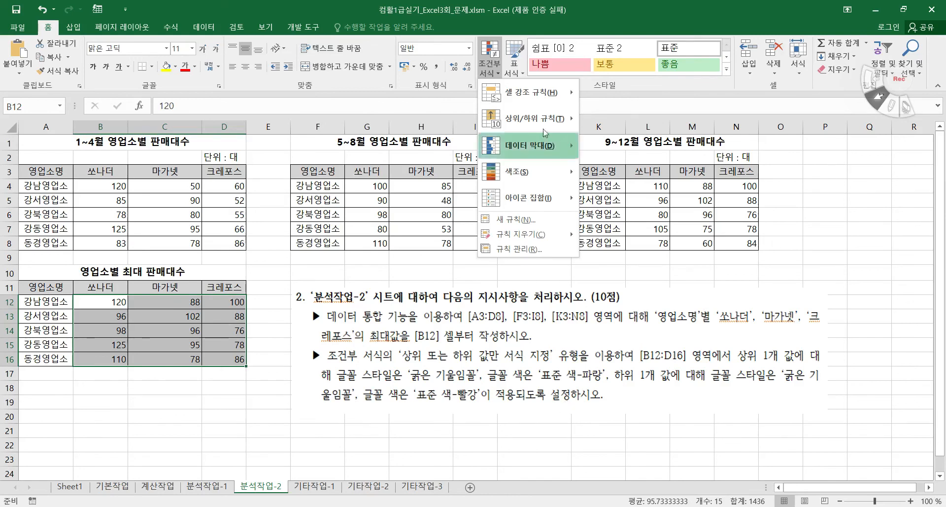
mouse_move(541, 117)
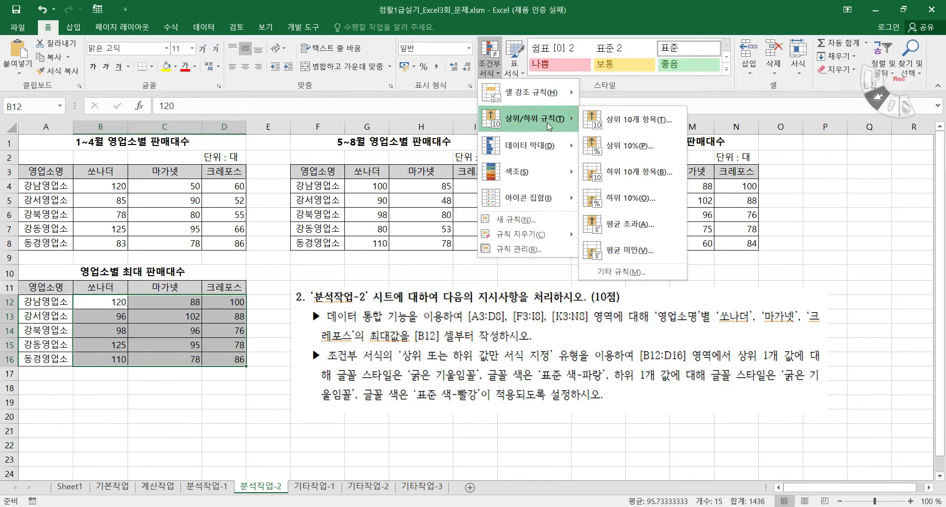
left_click(634, 122)
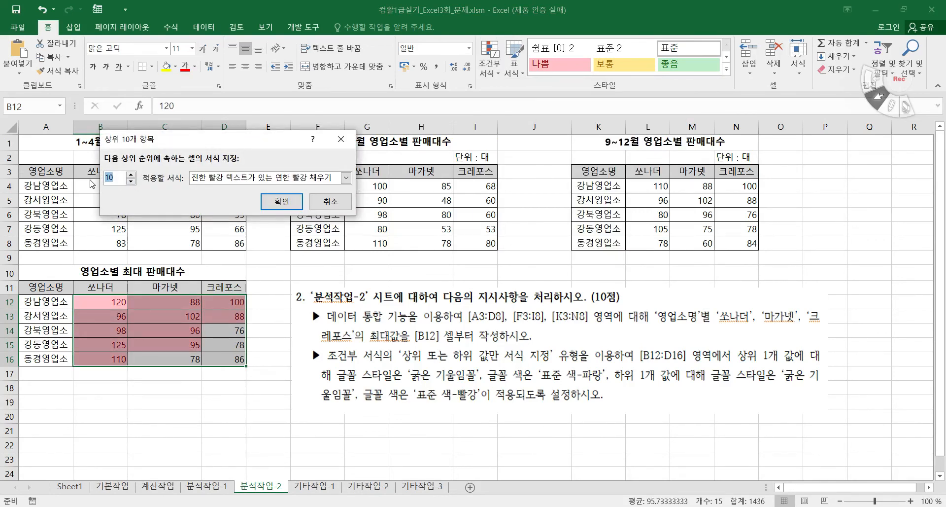
type("1")
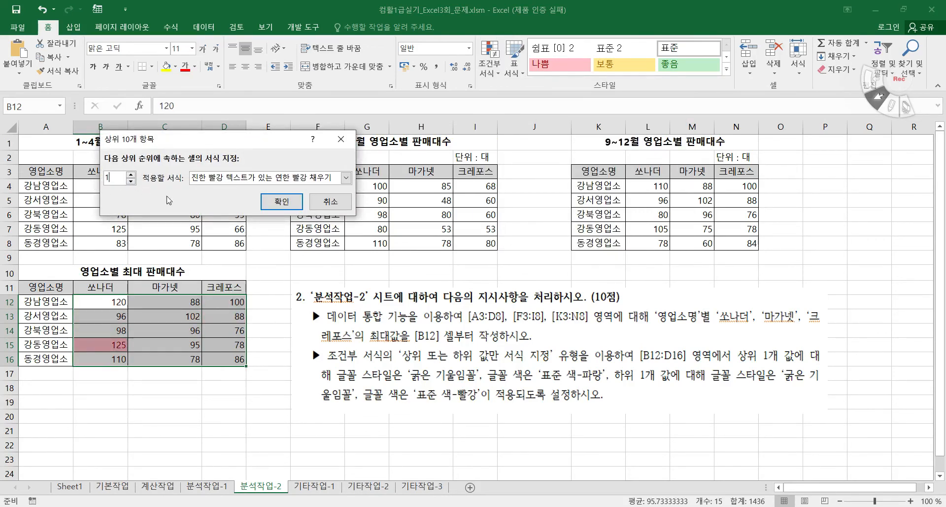
- Give the top 1 rule a custom format with the 굵은 기울임꼴 font style and the standard blue font colour, and apply it
left_click(346, 178)
left_click(215, 264)
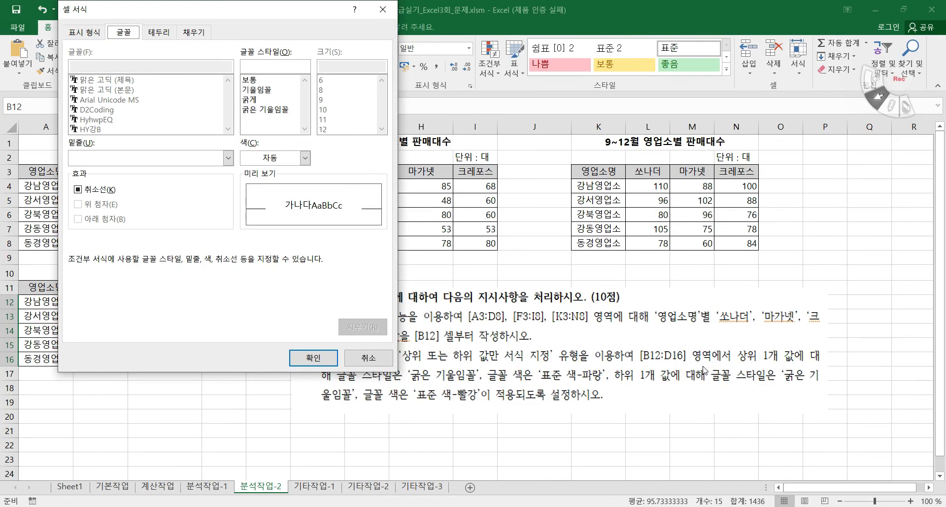
left_click(265, 110)
left_click(282, 163)
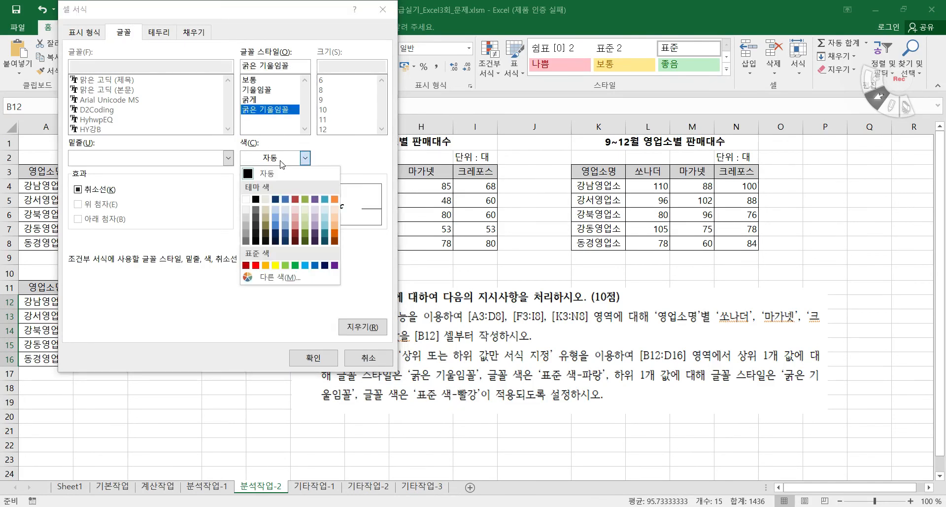
left_click(315, 265)
left_click(313, 363)
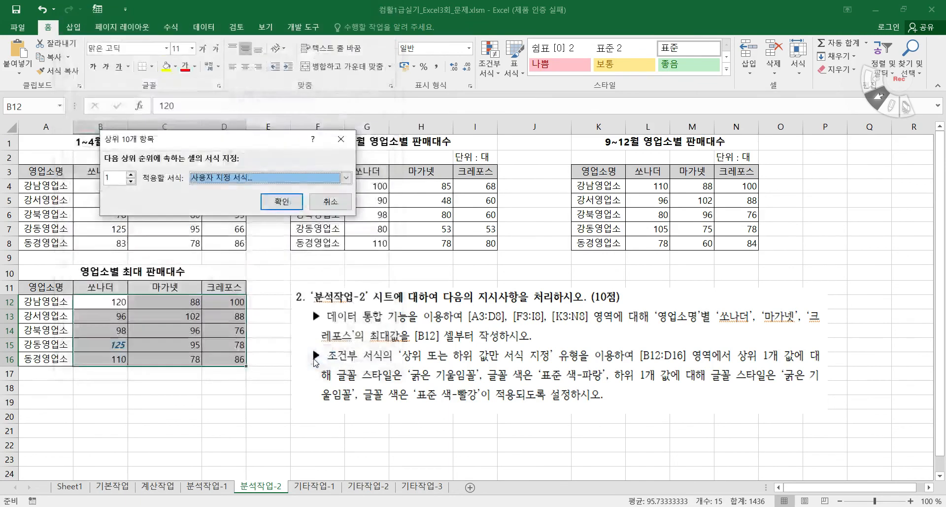
left_click(282, 202)
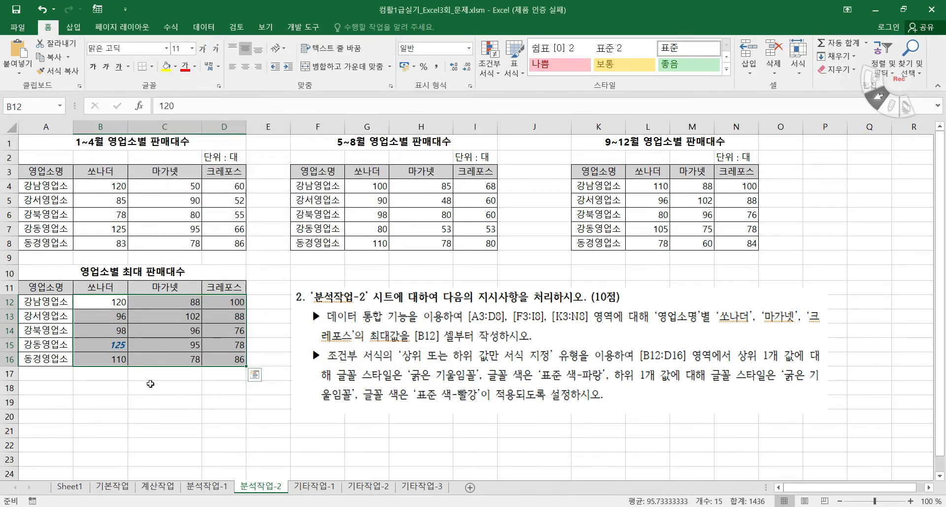
- Create a bottom-items conditional formatting rule for B12:D16 that covers only the bottom 1 value
left_click(489, 67)
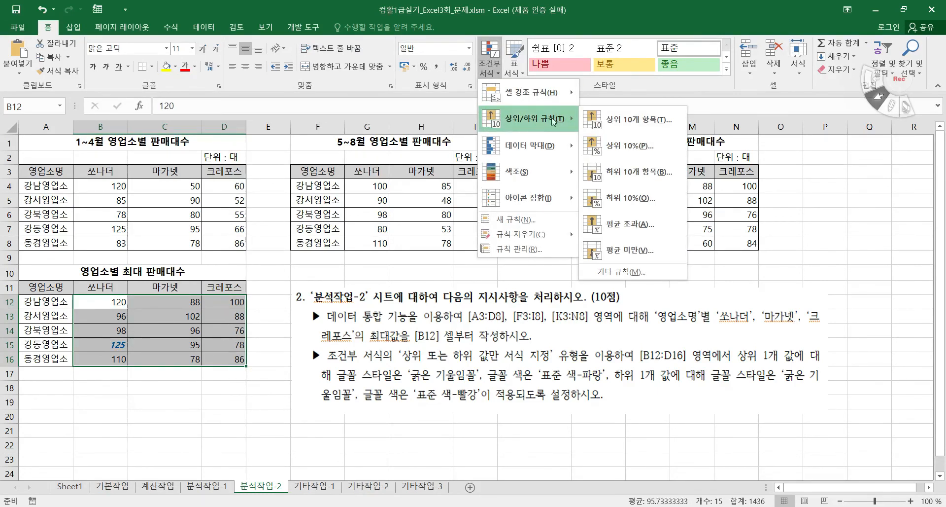
left_click(633, 171)
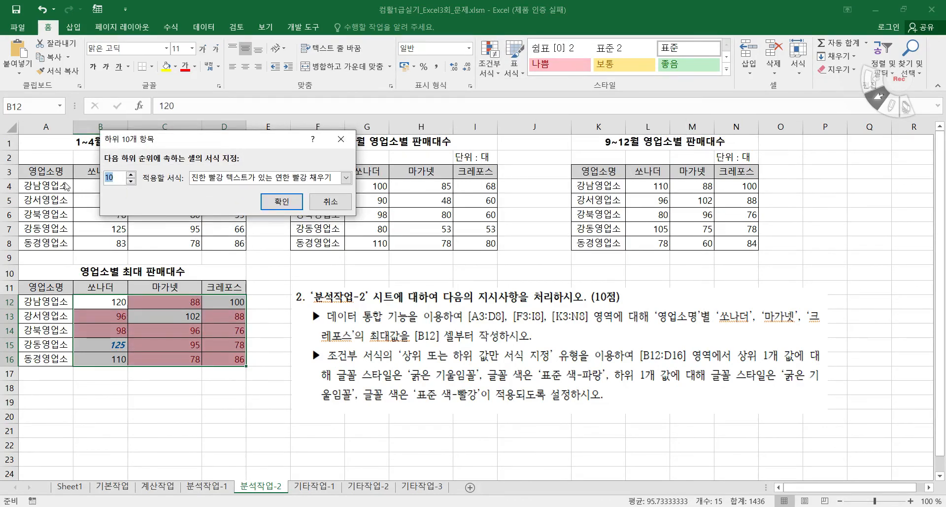
type("1")
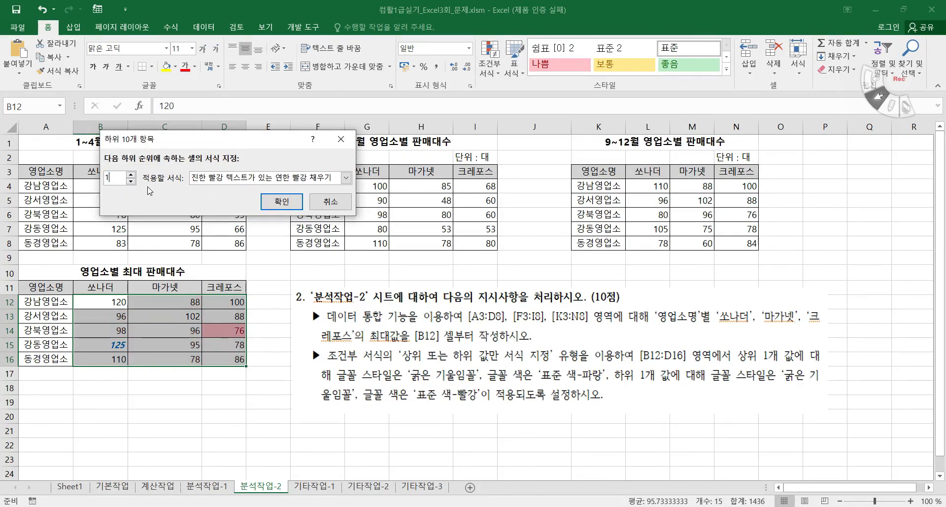
- Give the bottom 1 rule a custom format with the 굵은 기울임꼴 font style and the standard red font colour, and apply it
left_click(299, 178)
left_click(211, 265)
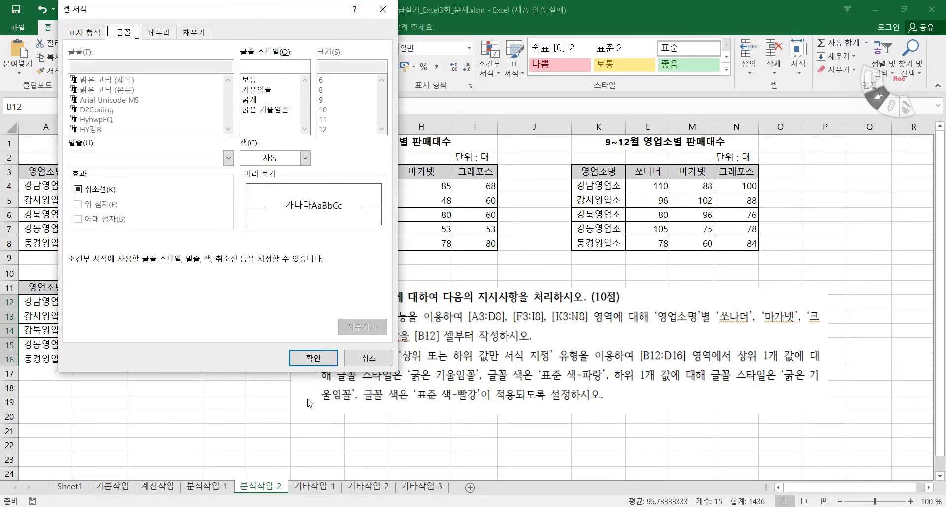
left_click(270, 109)
left_click(280, 157)
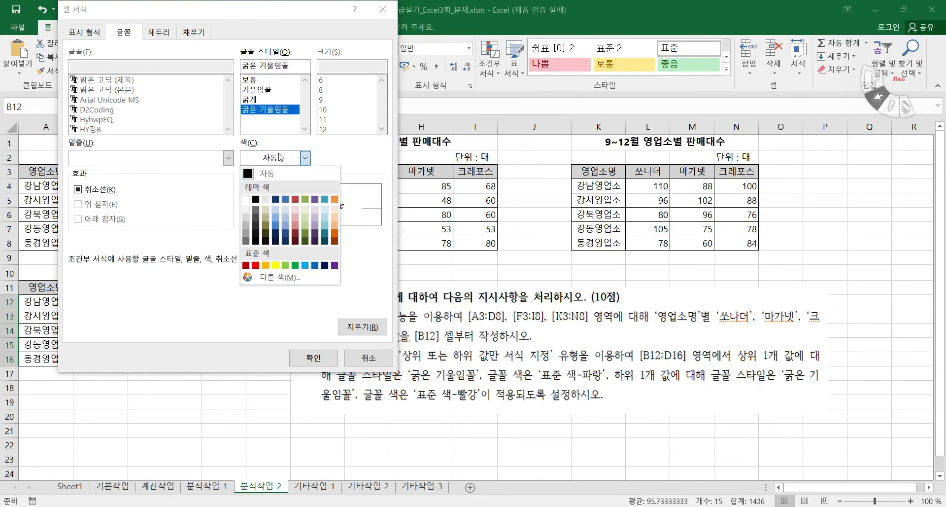
left_click(255, 265)
left_click(322, 358)
left_click(281, 201)
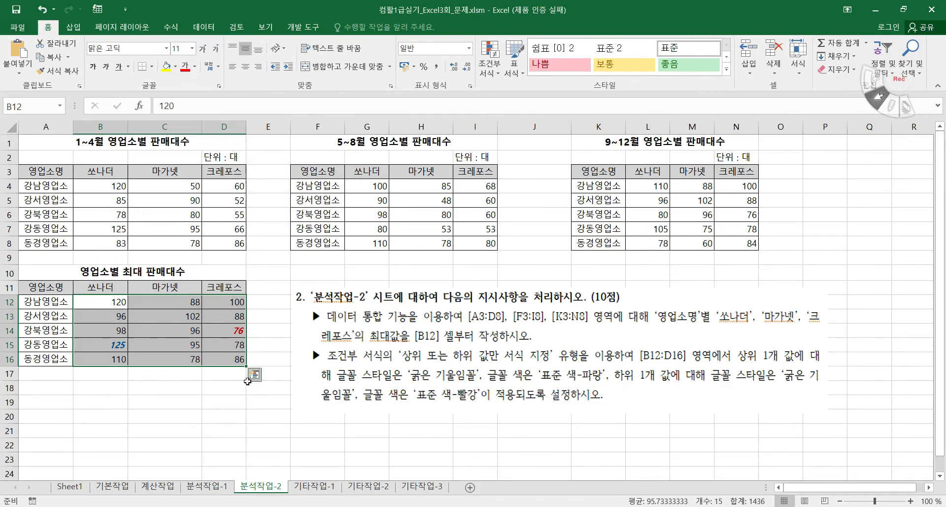
left_click(211, 389)
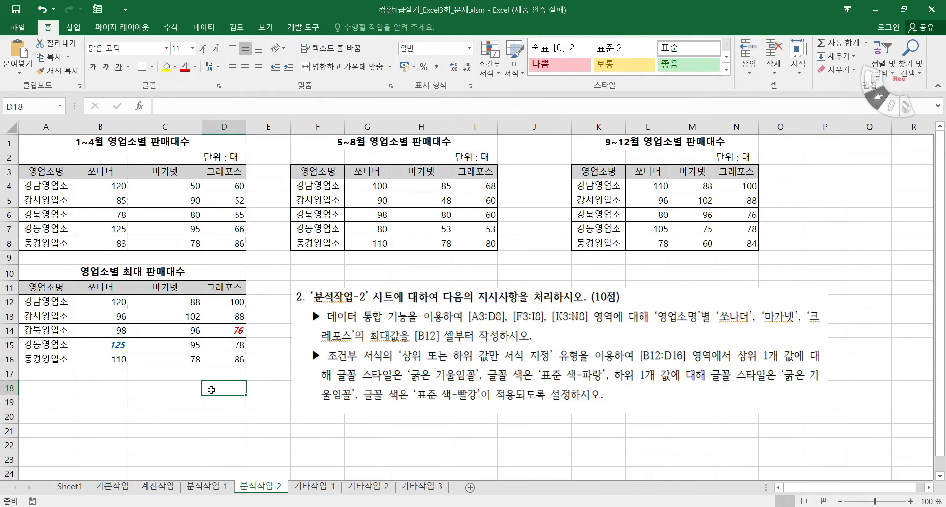